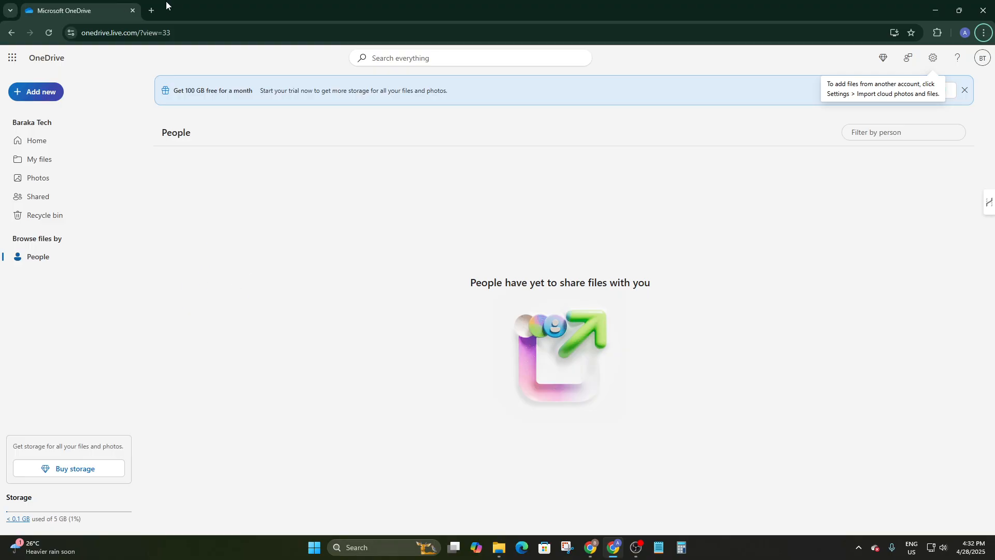
Google 'onedrive' in a new tab, open Microsoft's OneDrive product page, then return to People.
left_click(152, 11)
left_click(148, 33)
type("o")
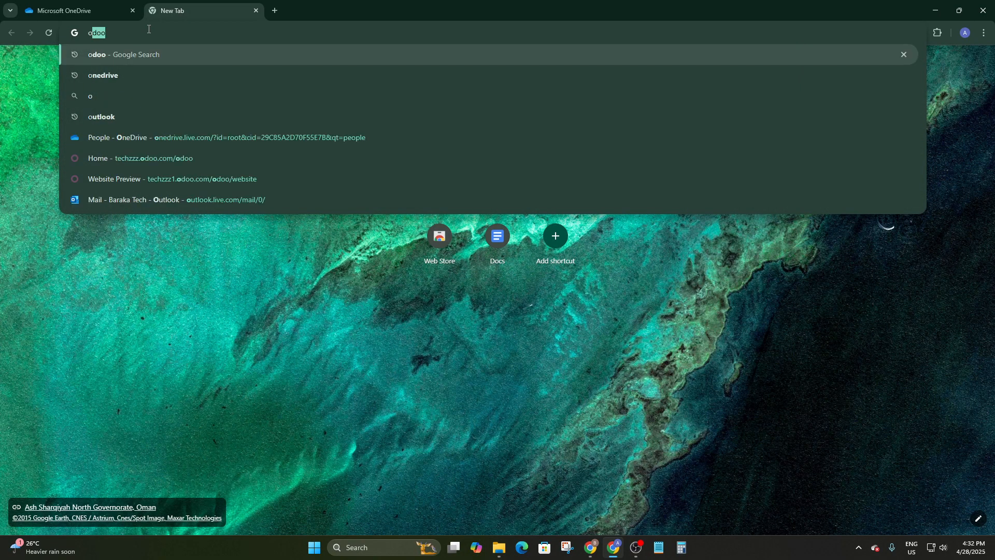
type("ne")
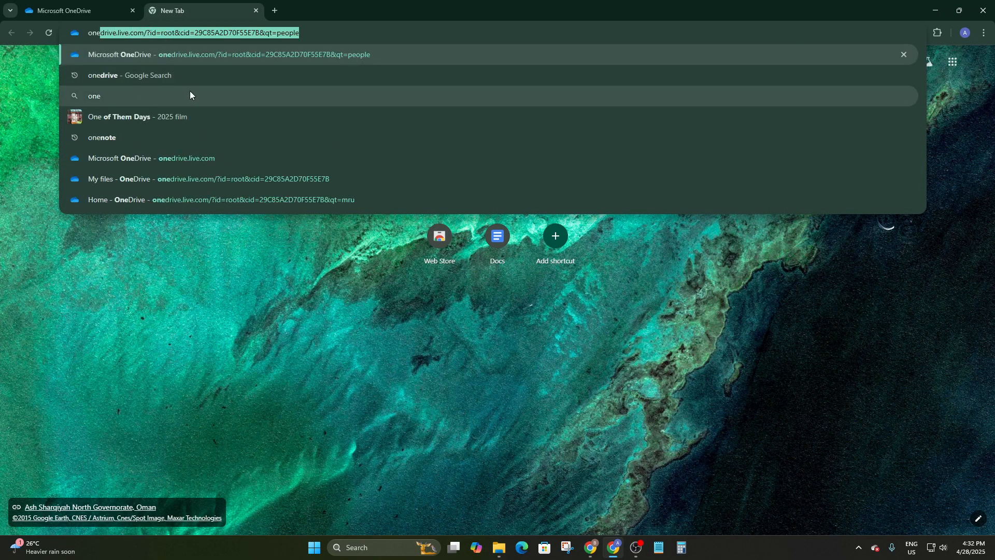
left_click(117, 76)
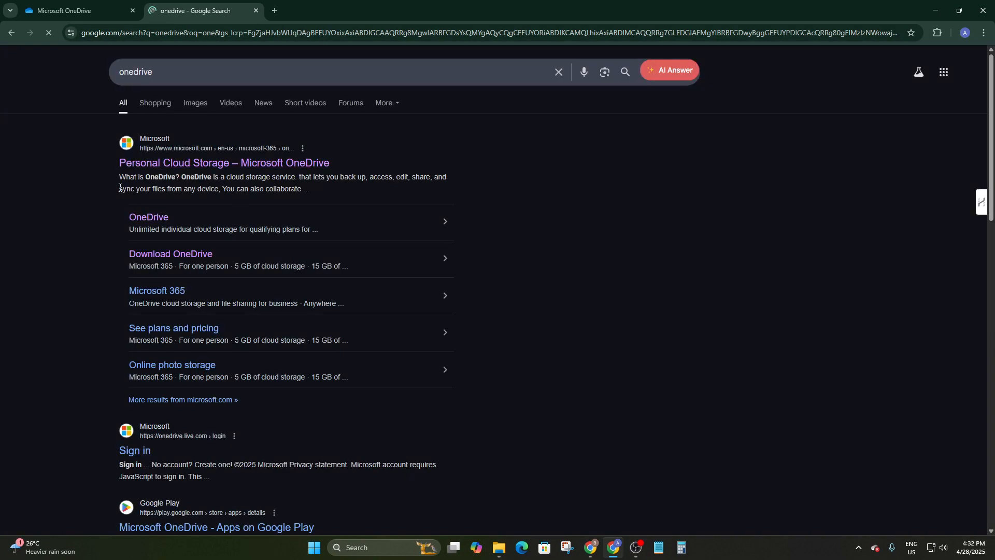
left_click(176, 164)
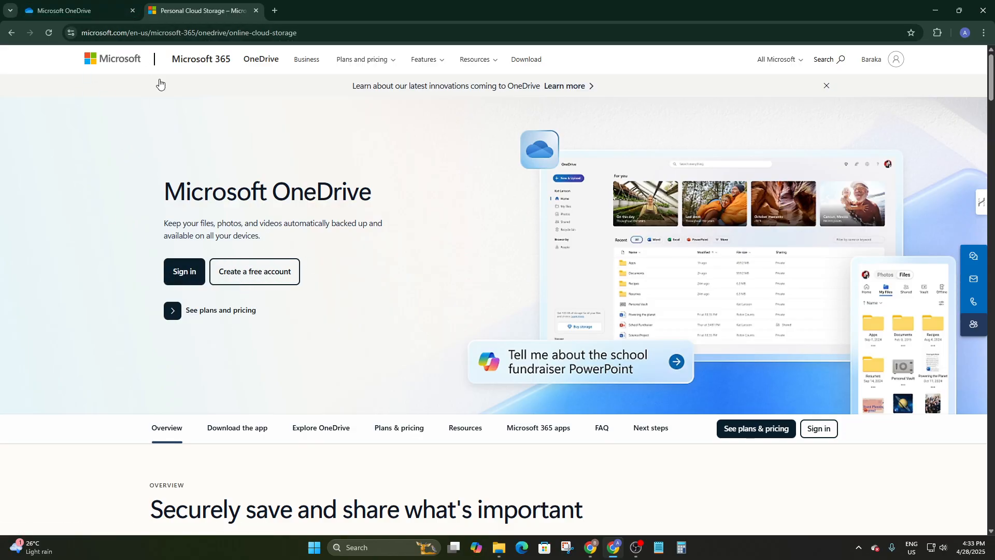
left_click(49, 9)
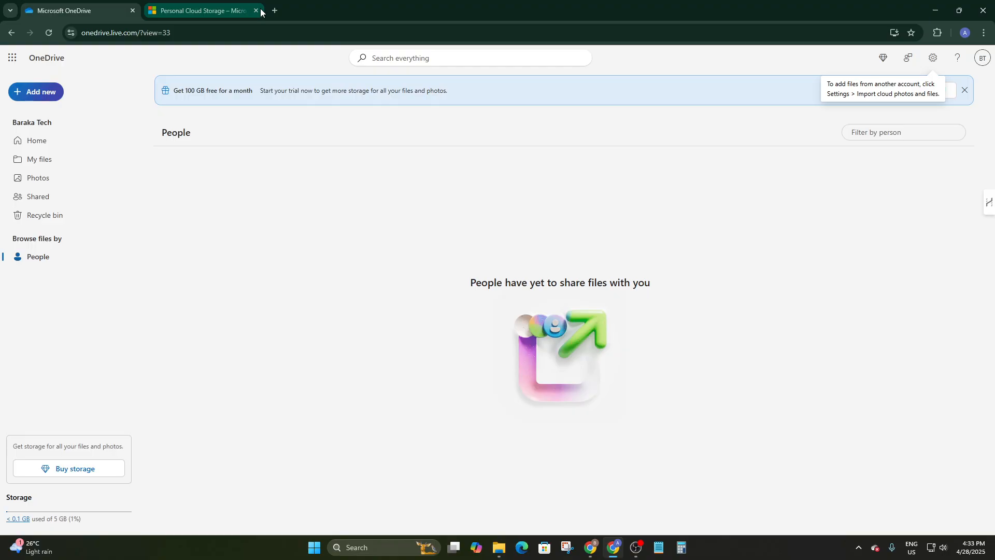
Close the 'Personal Cloud Storage – Microsoft' tab.
mouse_move(260, 9)
left_click(255, 11)
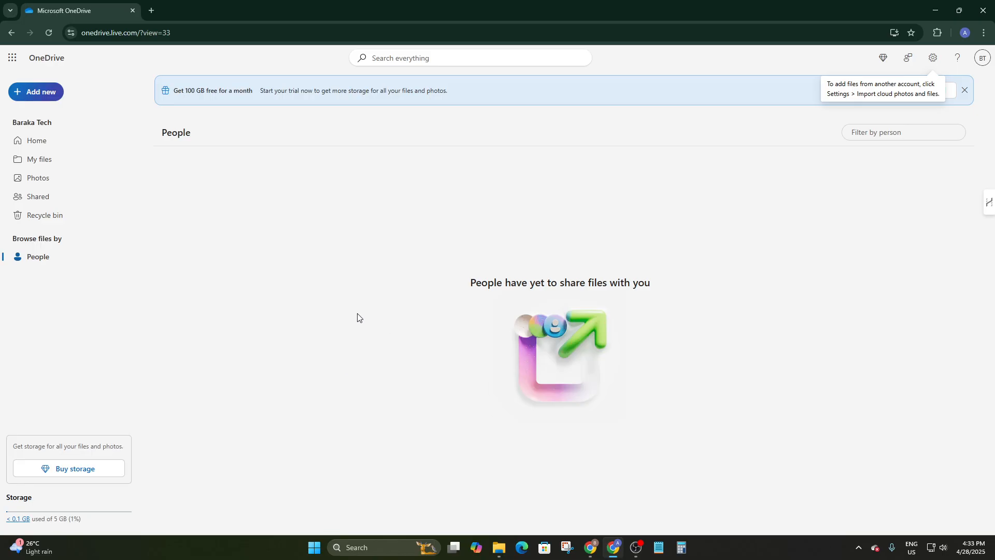
Search This PC in File Explorer for 'onedrive', then close the window.
left_click(497, 546)
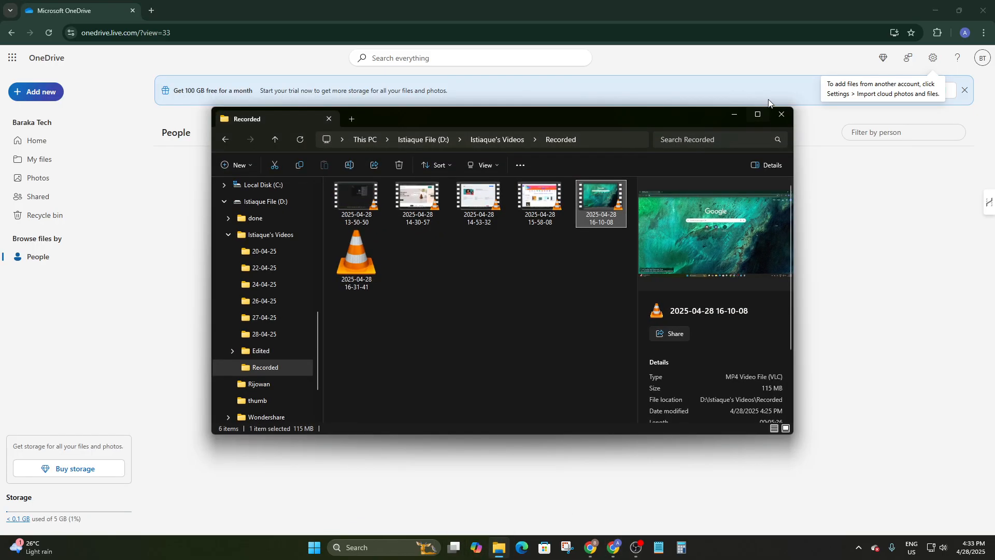
left_click(285, 318)
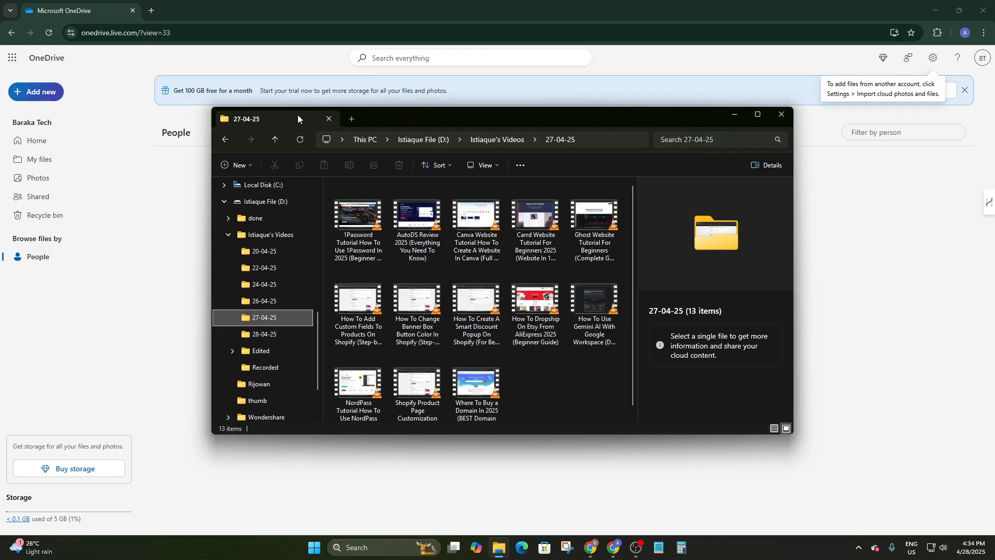
scroll(249, 223, "up", 2)
left_click(260, 271)
left_click(689, 139)
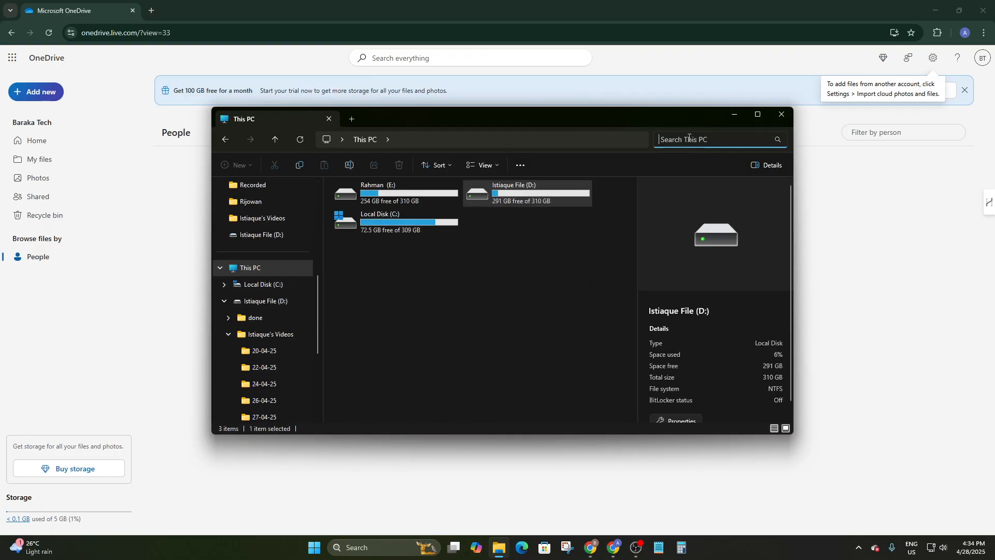
type("one")
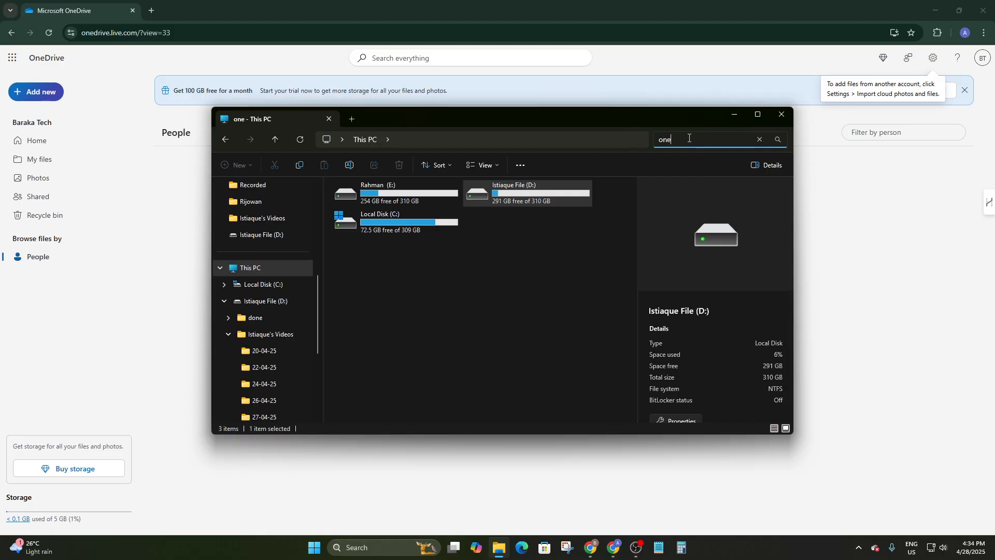
type("drive")
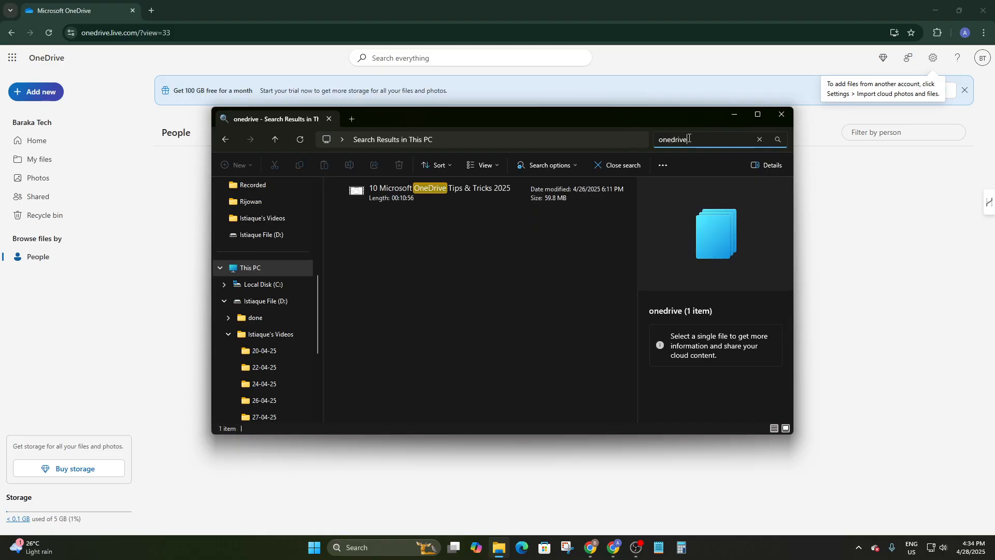
left_click(789, 113)
Open the local OneDrive folder through a Start search for 'one', then minimize it.
left_click(315, 547)
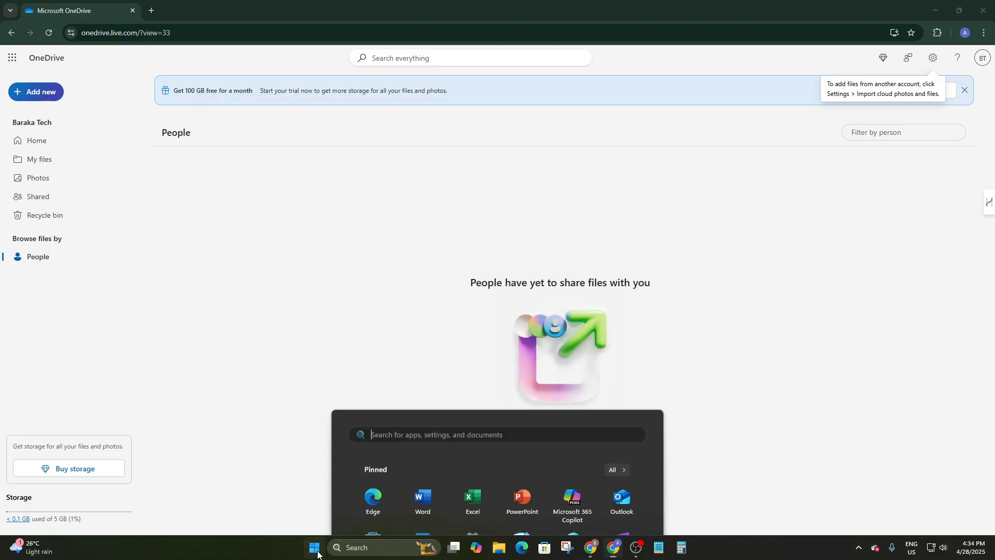
type("one")
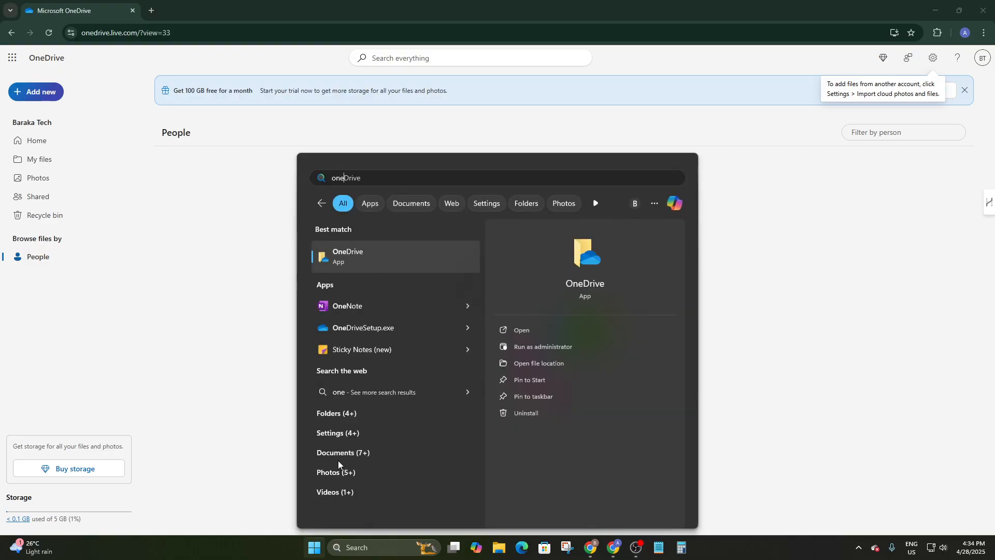
left_click(379, 266)
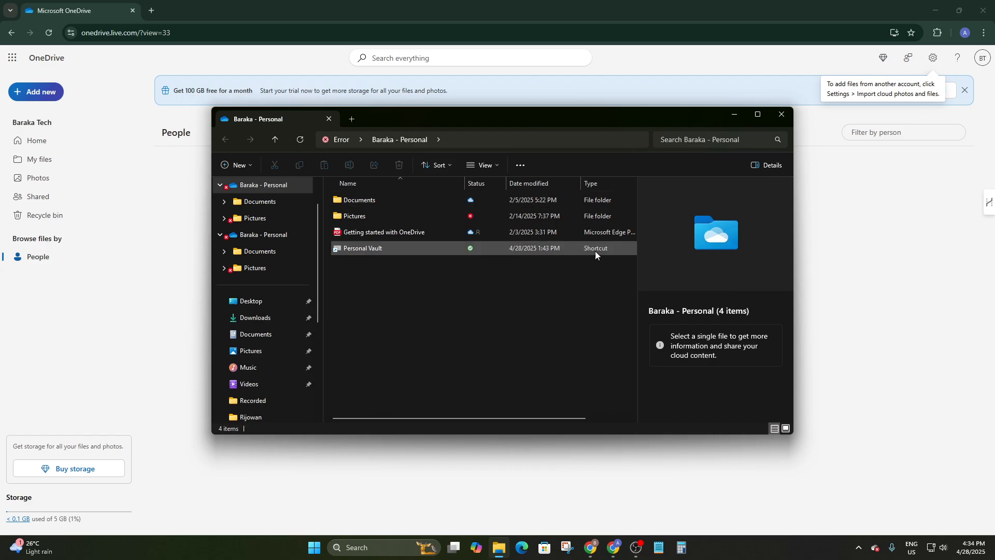
left_click(735, 115)
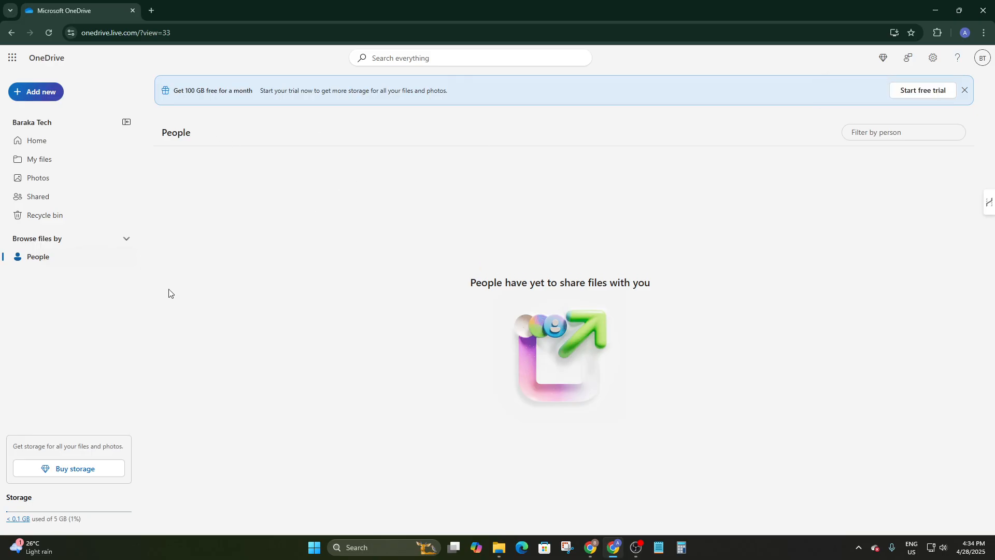
left_click(304, 551)
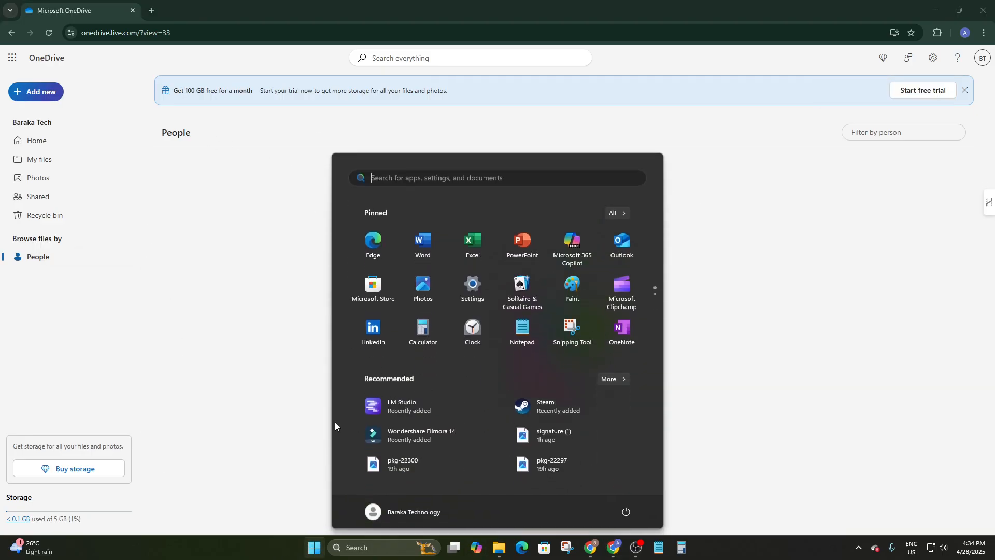
left_click(422, 182)
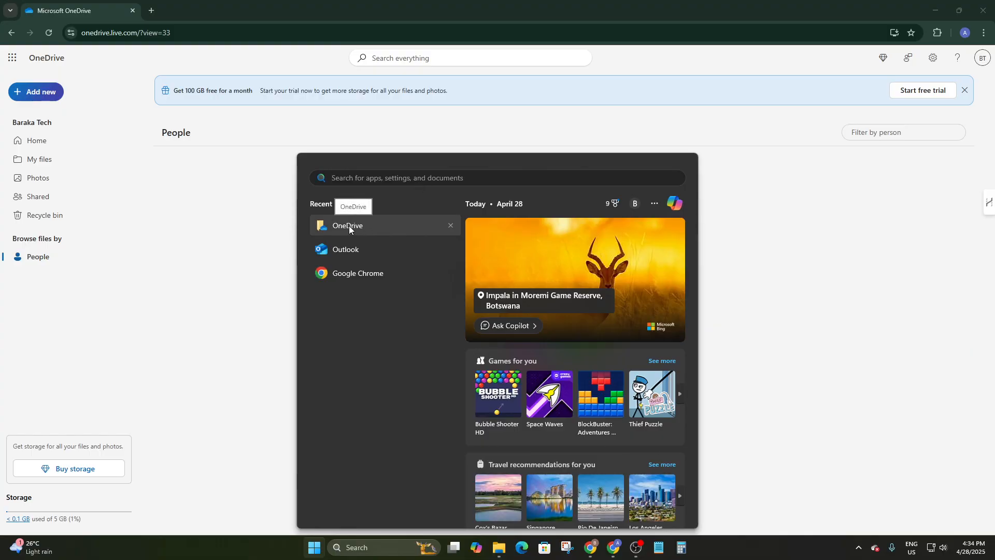
left_click(147, 221)
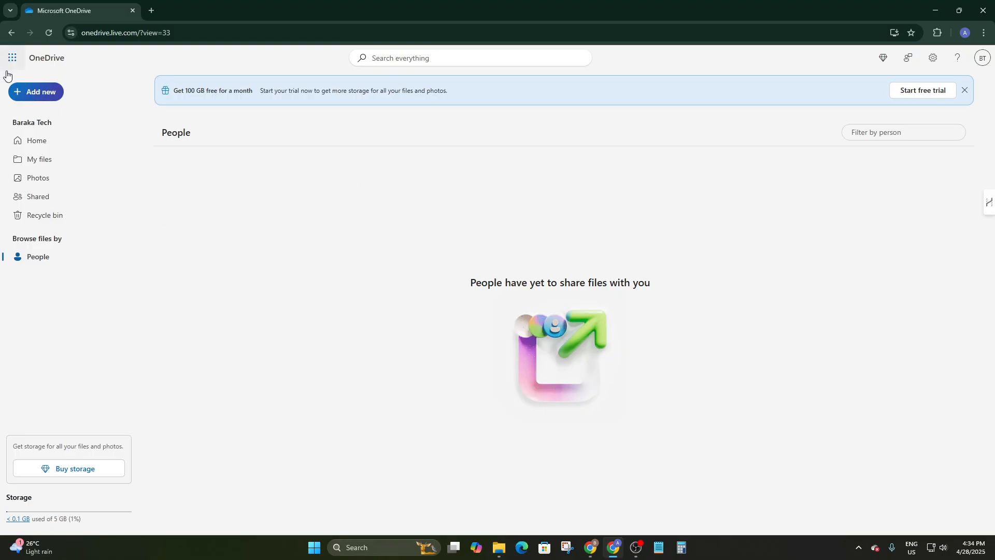
Start a Folder upload from Add new, then cancel it.
left_click(40, 93)
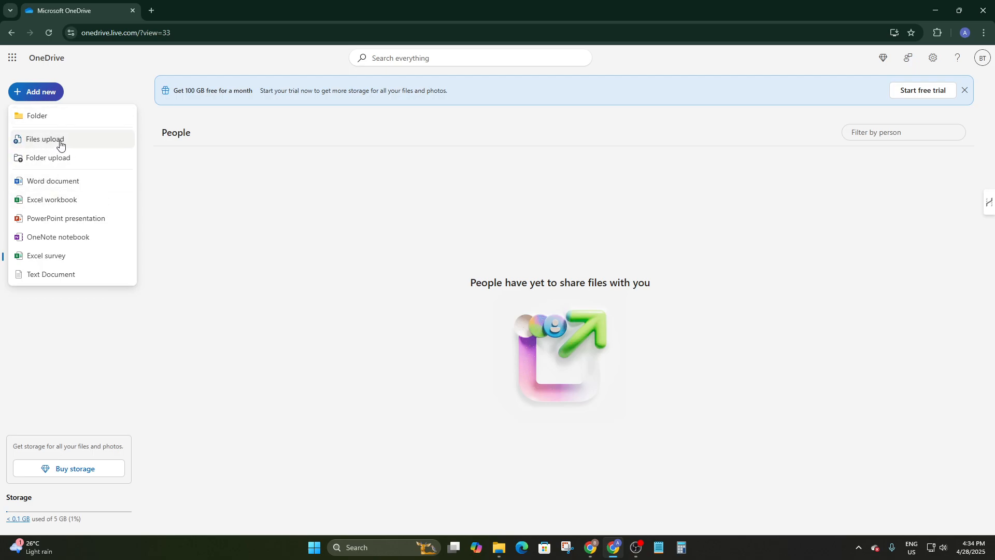
left_click(48, 158)
left_click(36, 91)
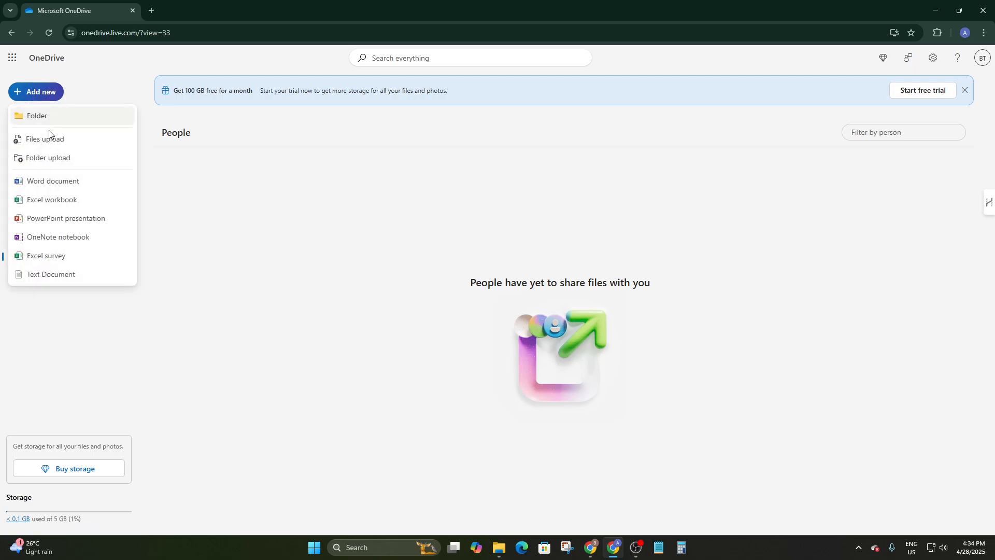
left_click(47, 158)
left_click(648, 131)
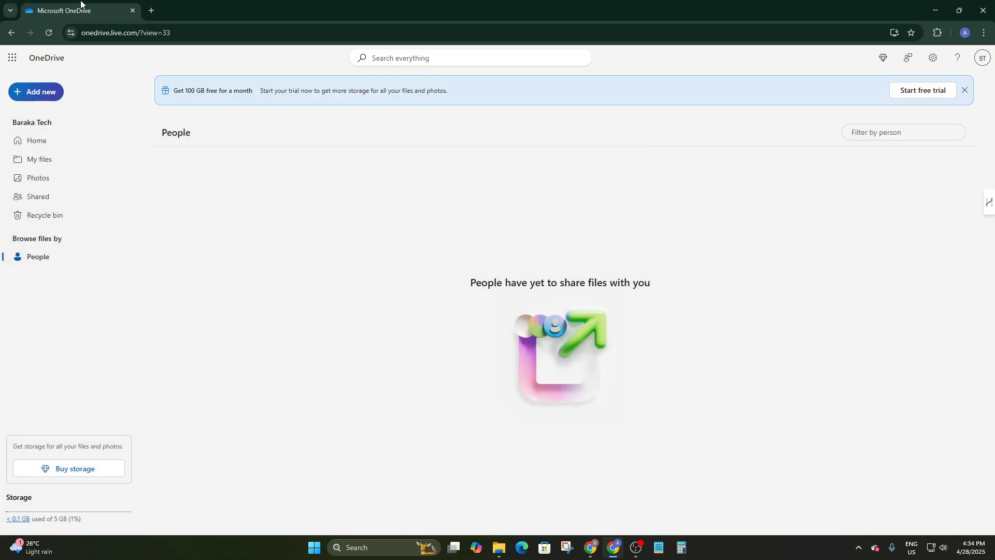
Dismiss the 'Get 100 GB free' offer and show My files.
left_click(38, 92)
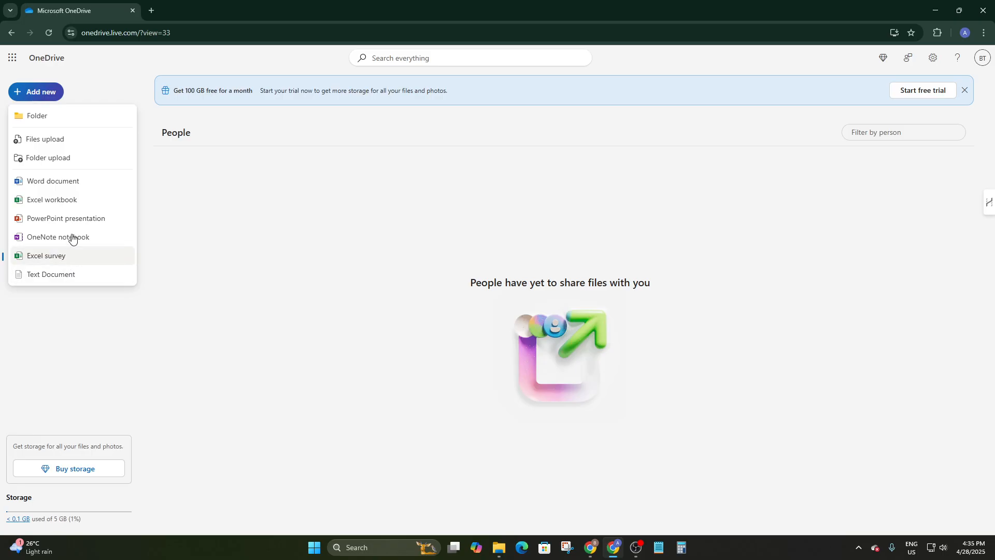
left_click(965, 90)
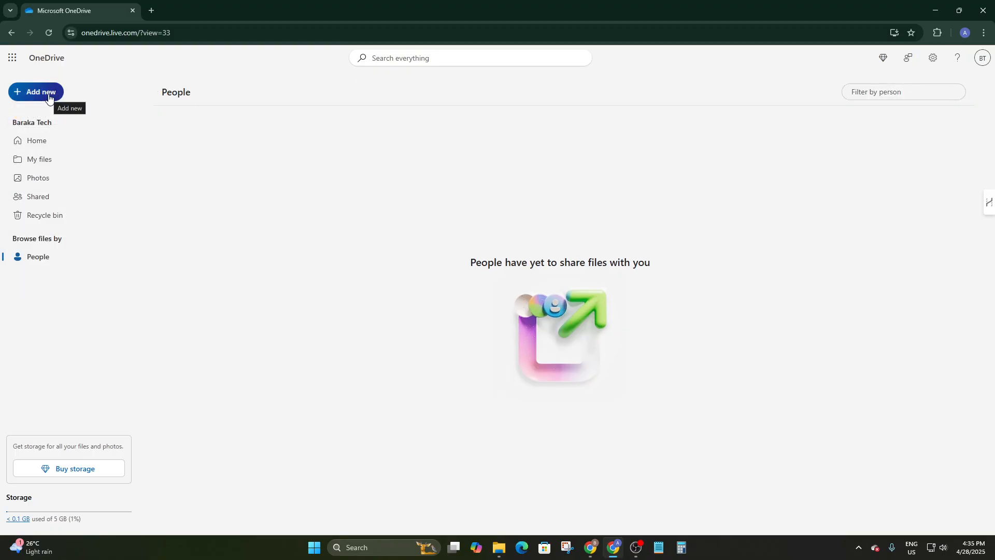
left_click(34, 161)
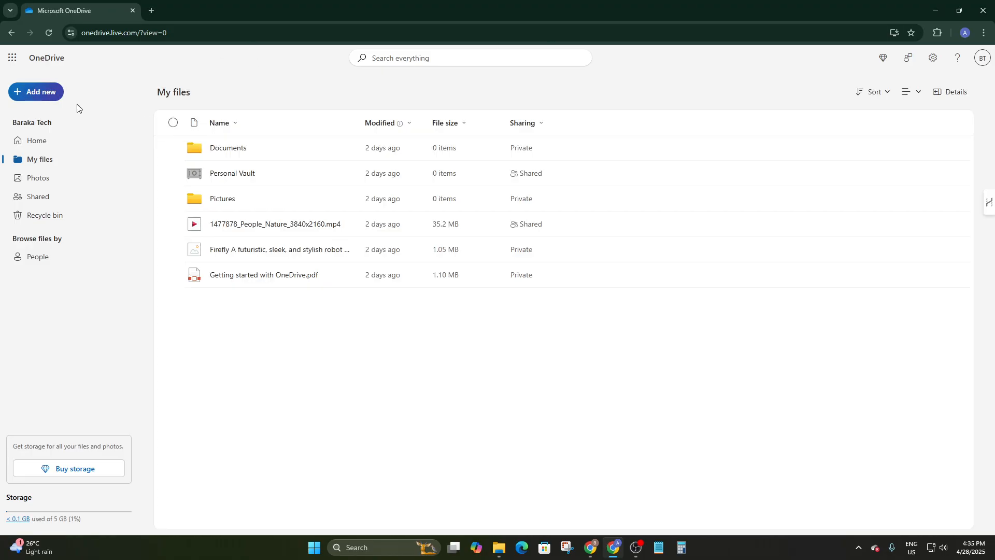
Create a folder named 'My photos' through Add new > Folder.
left_click(40, 93)
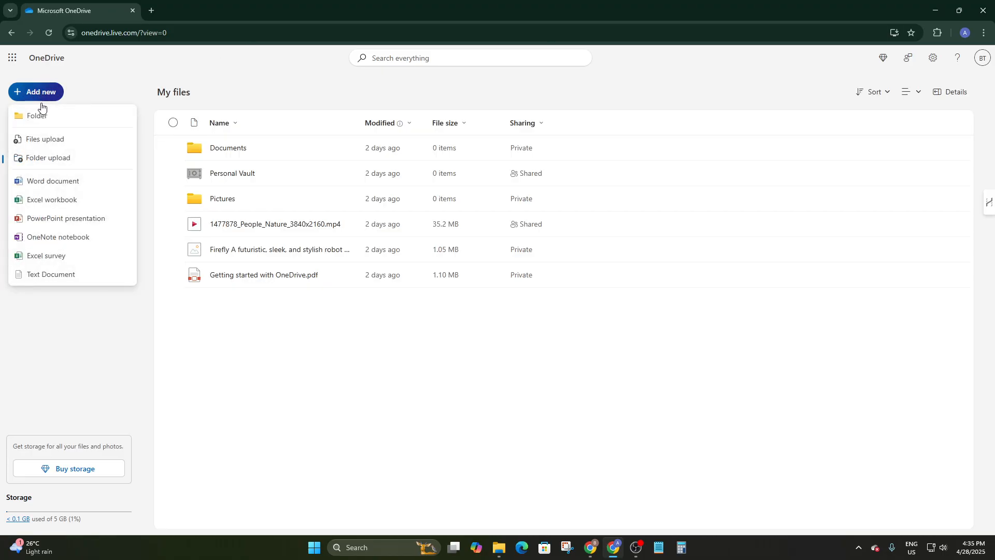
left_click(39, 117)
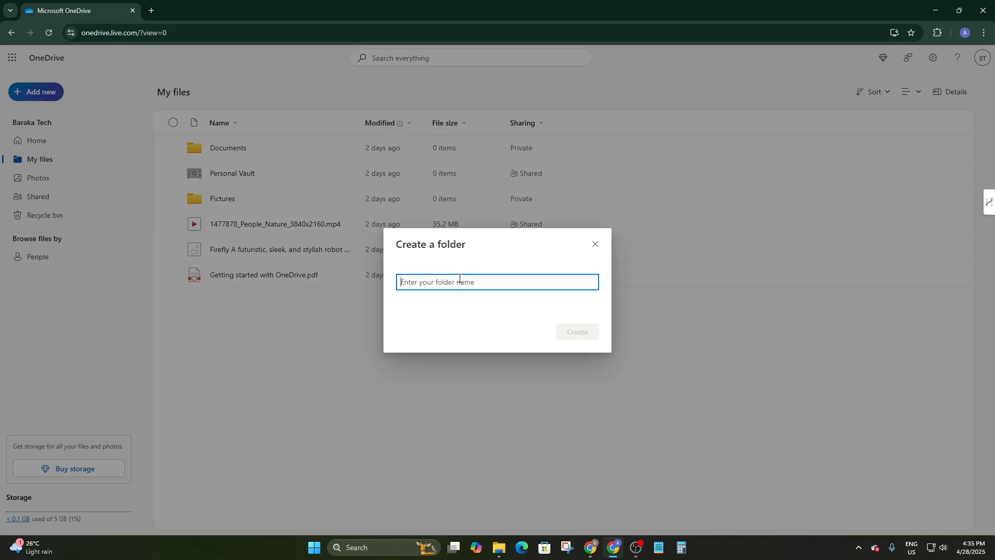
type("My photos")
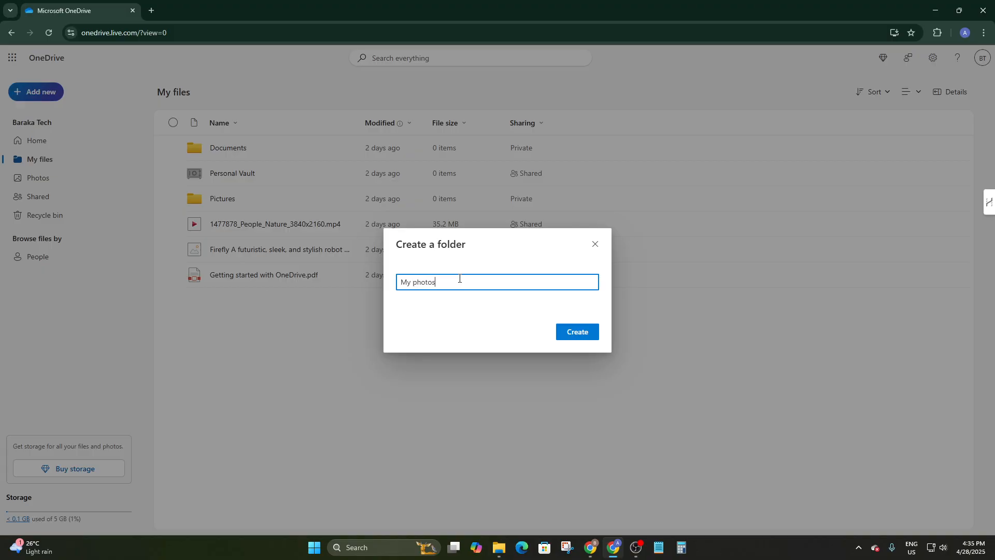
key("Return")
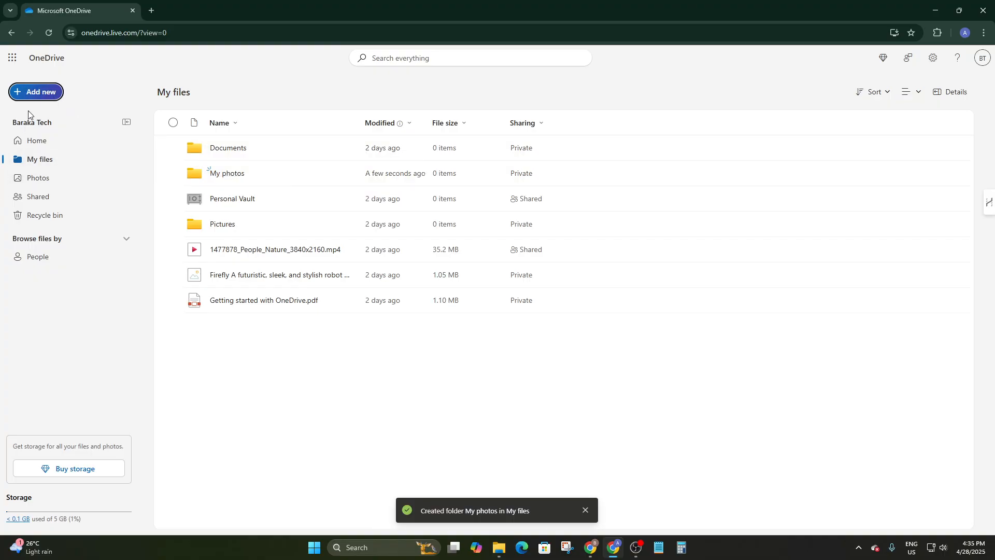
Upload the close-up businessman JPG from Downloads, then select the Getting started PDF.
left_click(19, 93)
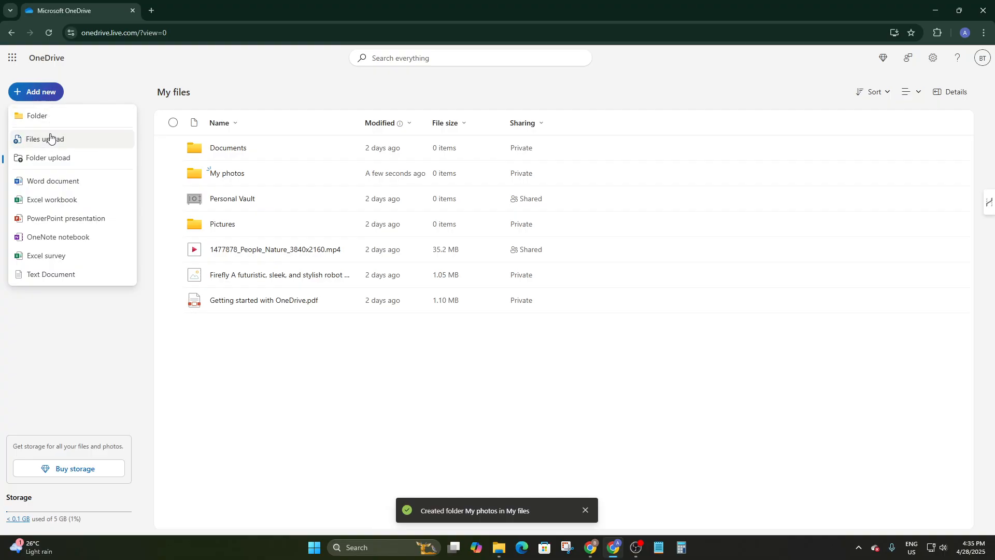
left_click(33, 139)
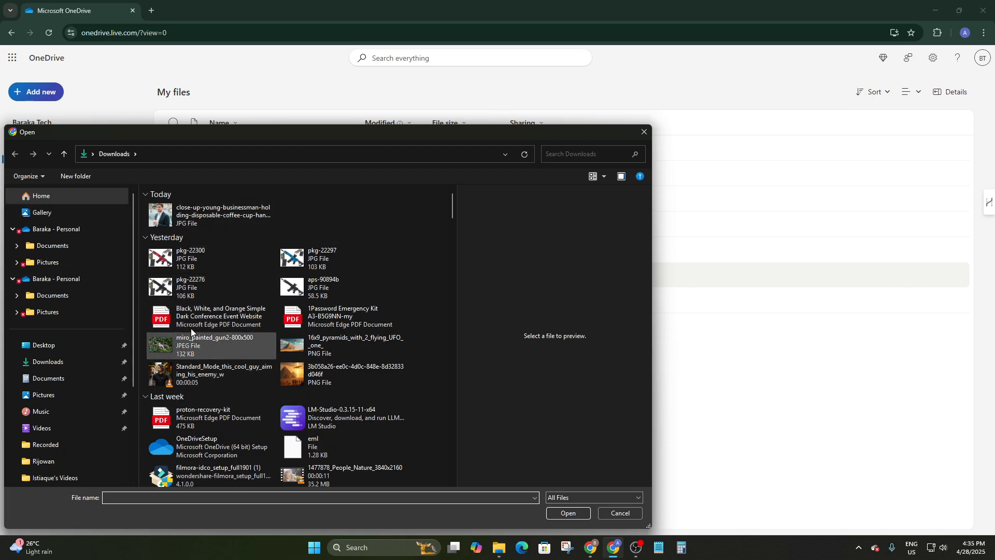
double_click(208, 217)
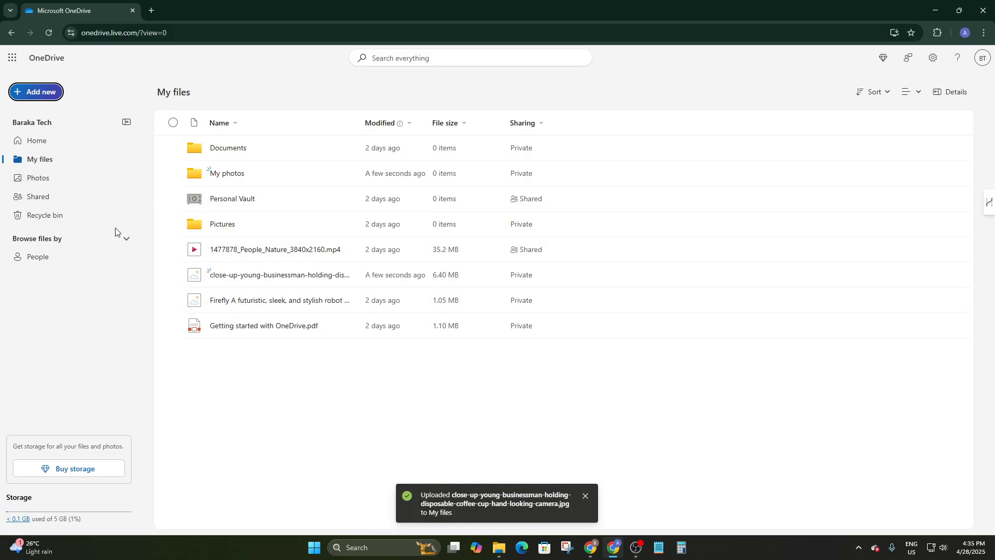
left_click(237, 329)
Preview the Getting started PDF, then send the businessman photo to the recycle bin.
left_click(242, 327)
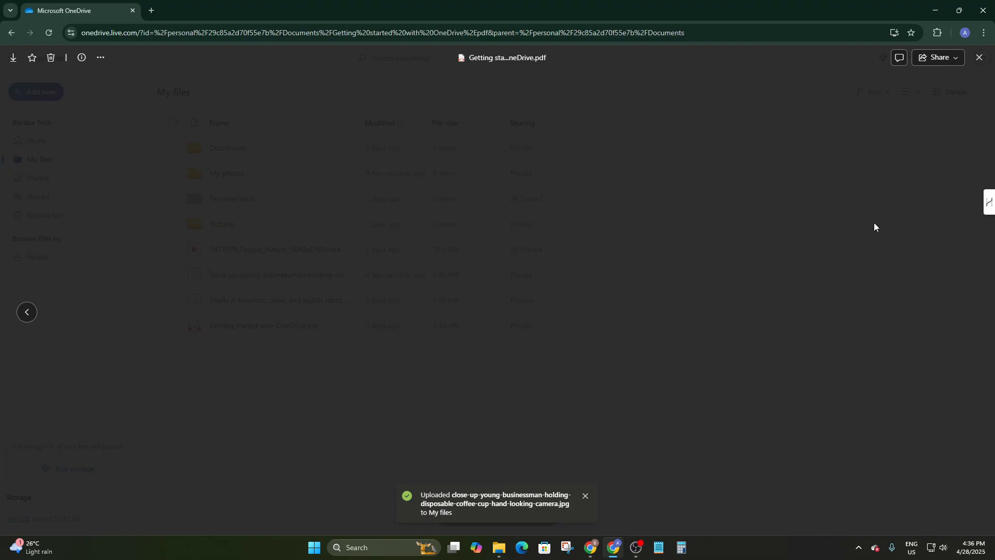
left_click(979, 58)
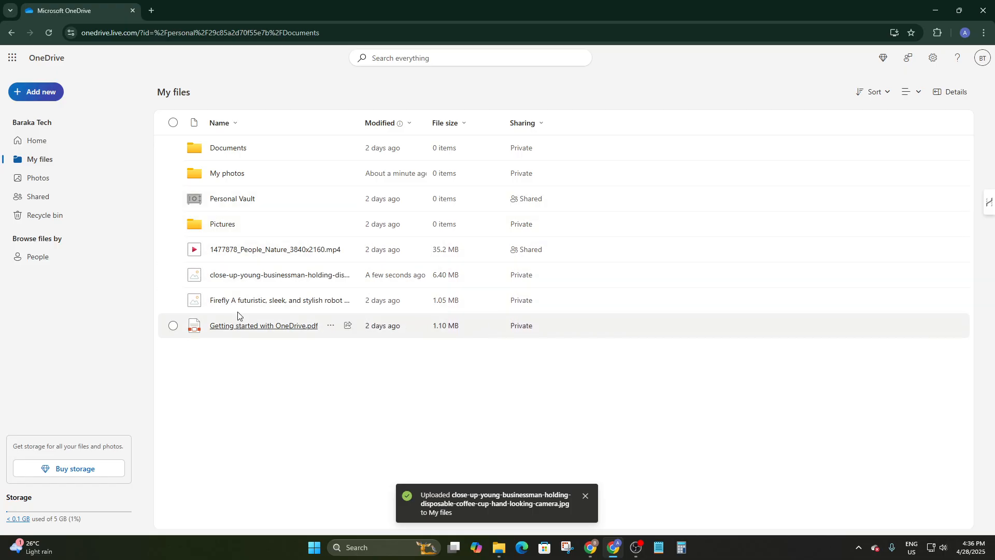
left_click(198, 278)
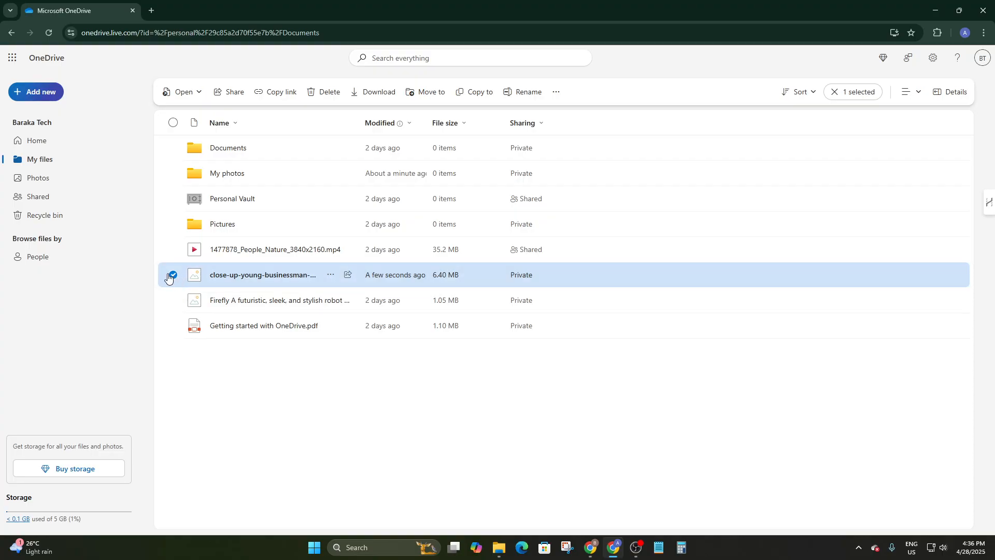
left_click(329, 93)
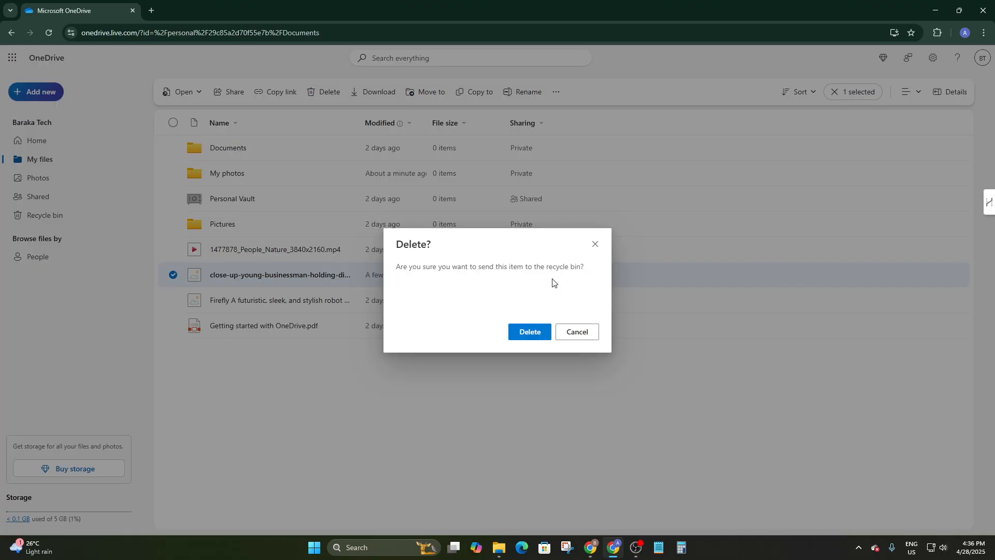
left_click(529, 334)
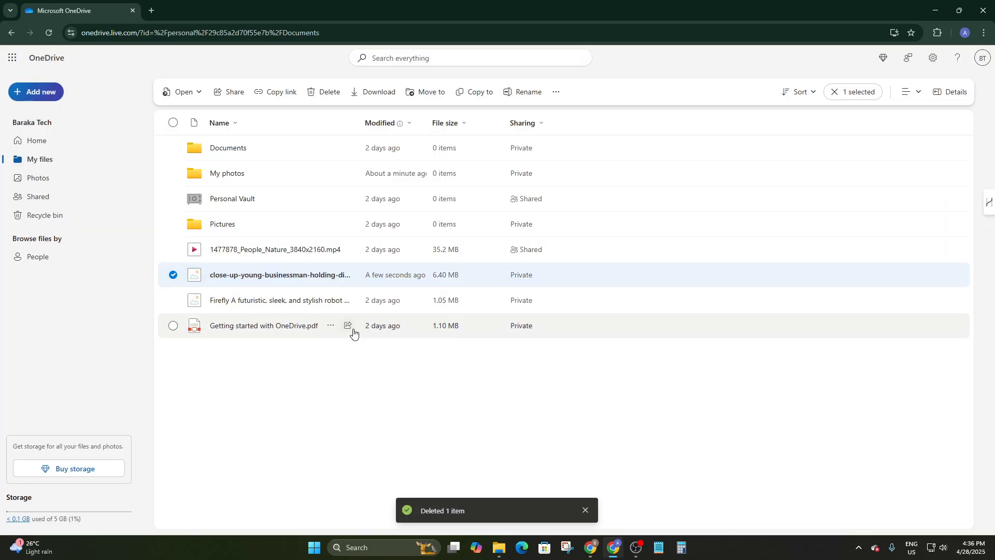
Upload the businessman photo from Downloads into My photos, then return to My files.
left_click(218, 176)
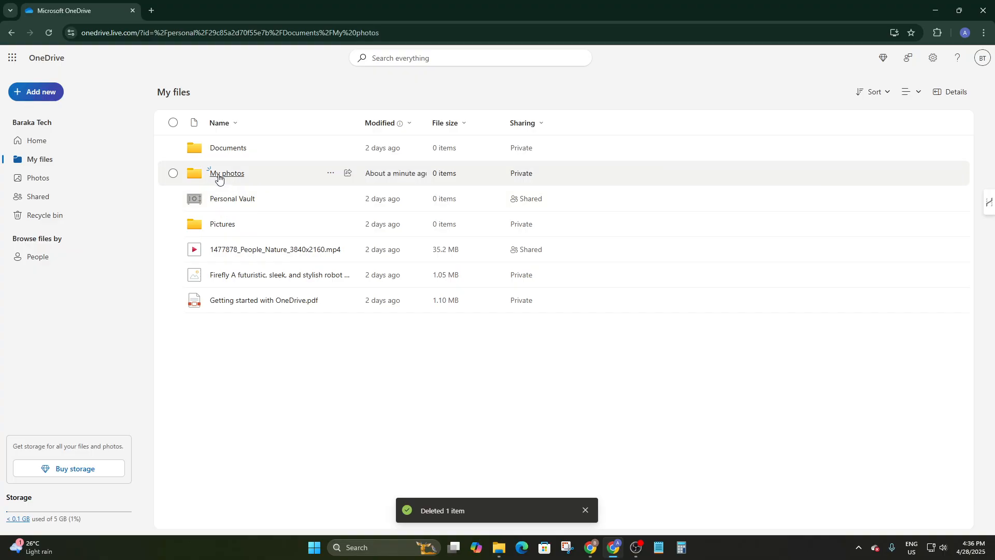
left_click(272, 170)
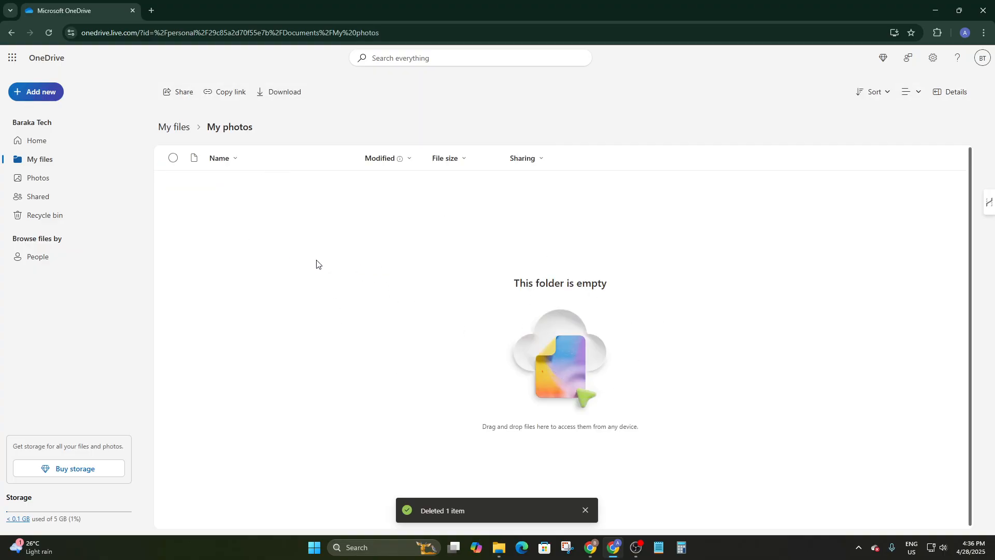
left_click(40, 96)
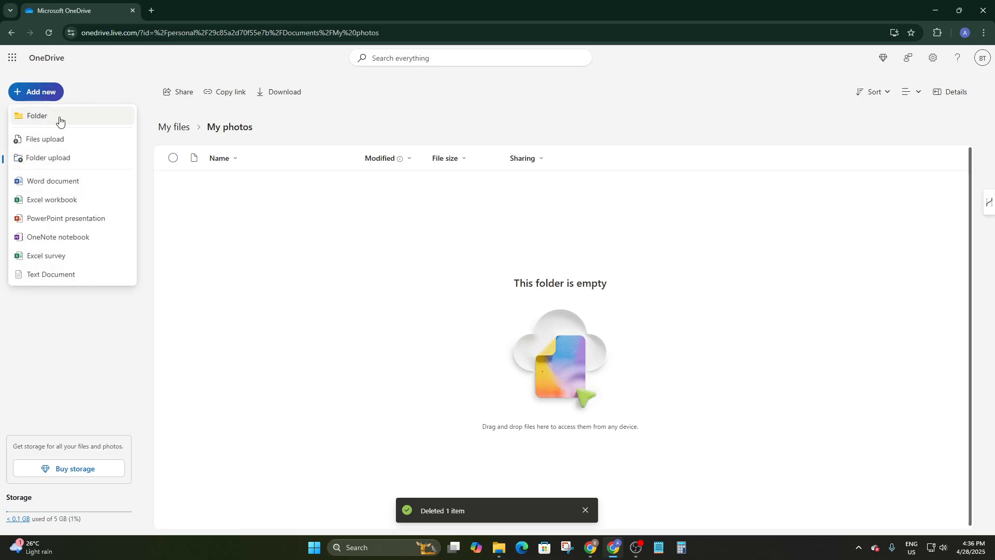
left_click(47, 139)
double_click(178, 212)
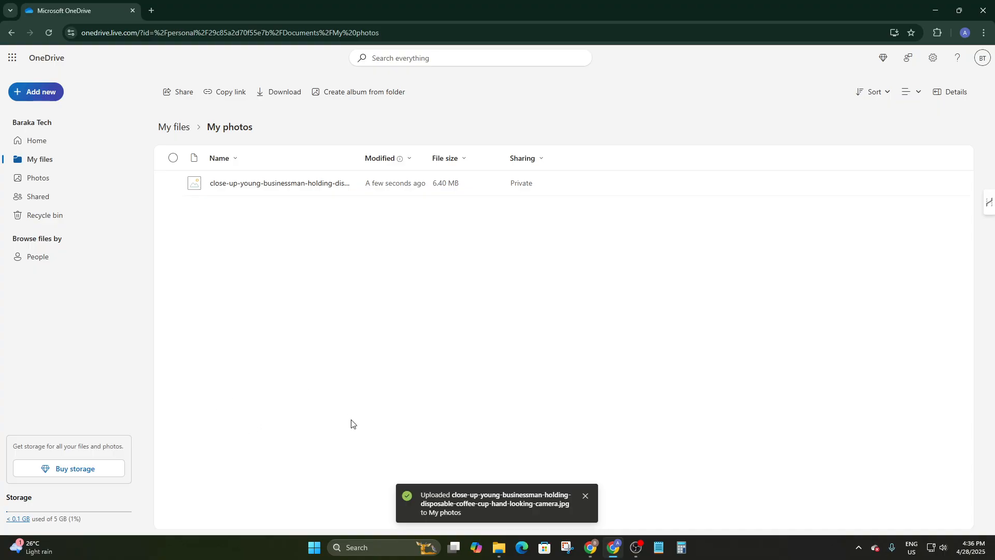
left_click(164, 130)
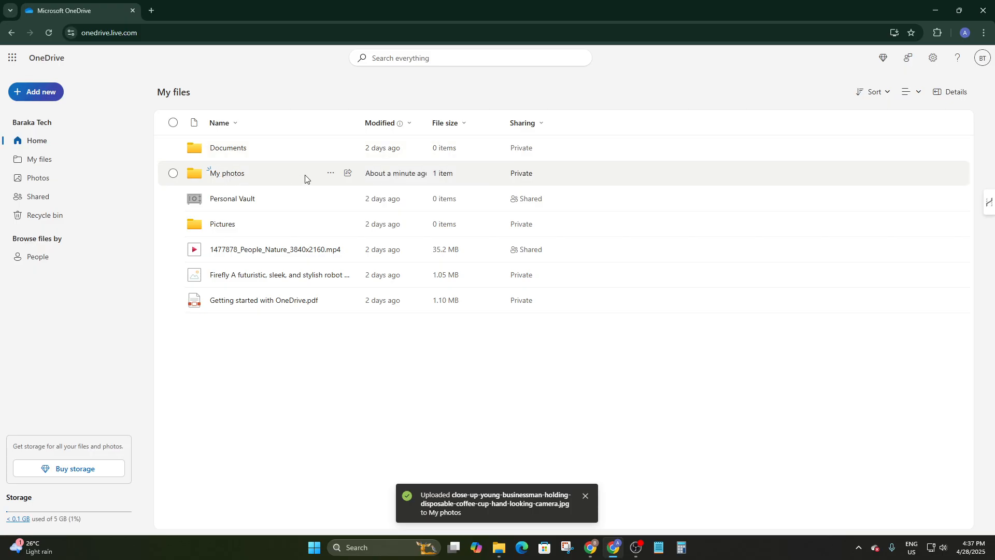
Open sharing for the My photos folder and add the recipient's e-mail address.
left_click(320, 181)
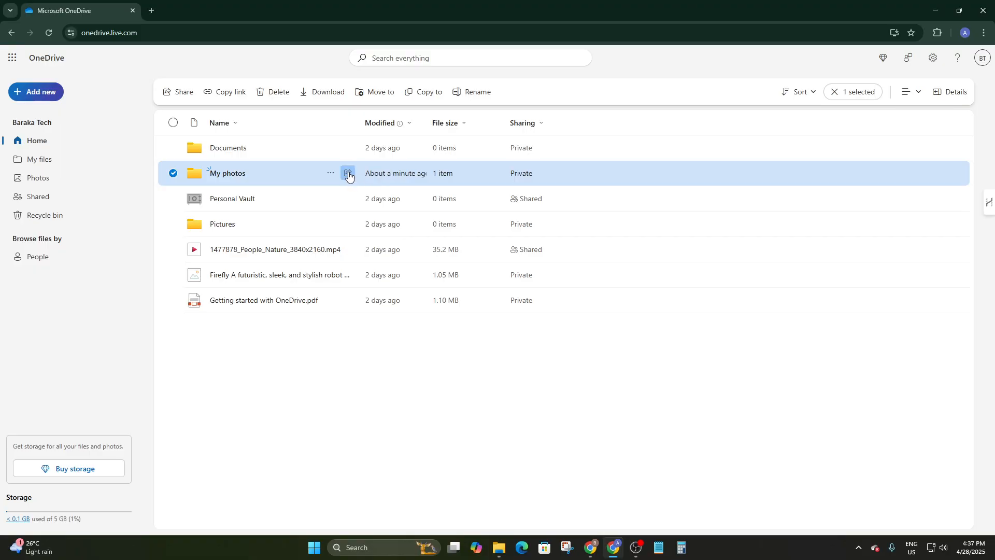
left_click(349, 175)
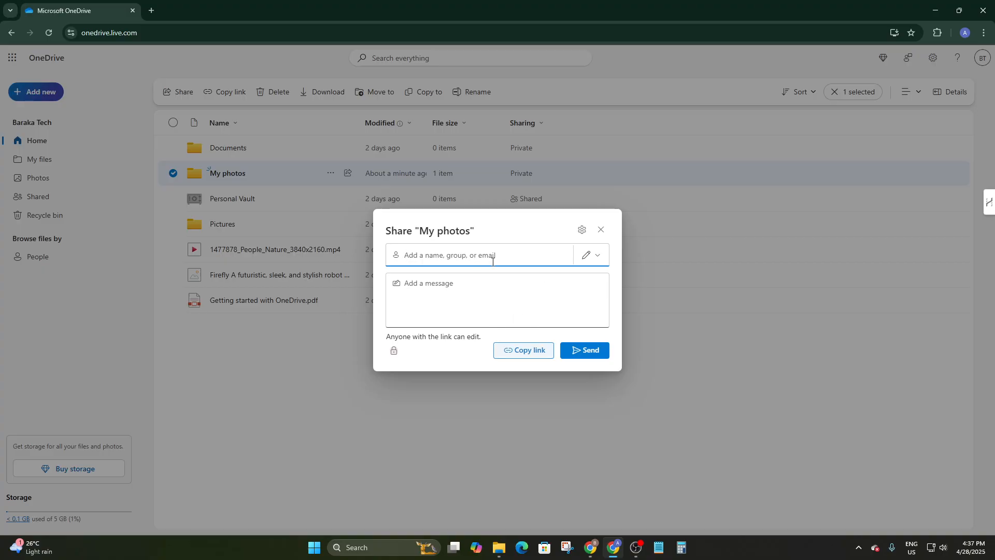
left_click(457, 254)
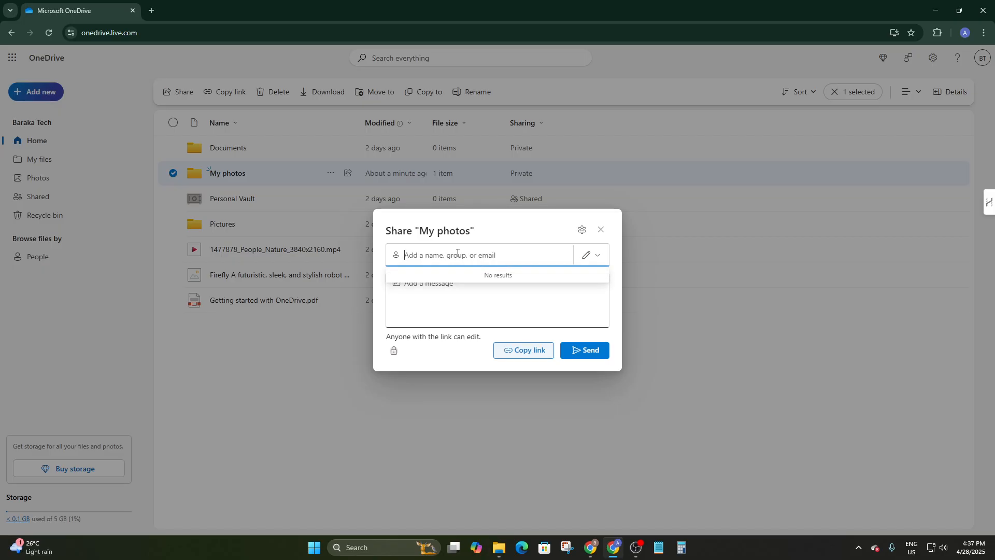
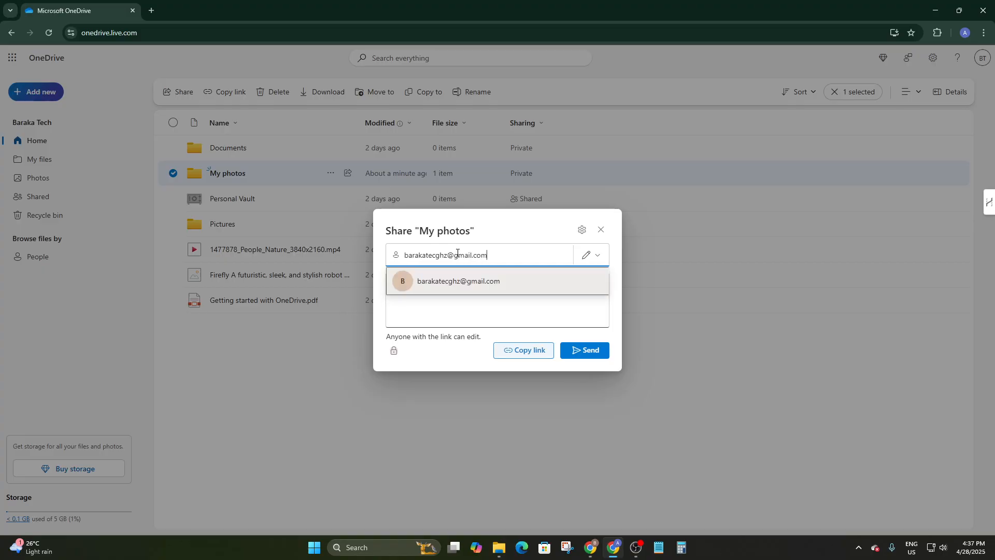
left_click(456, 281)
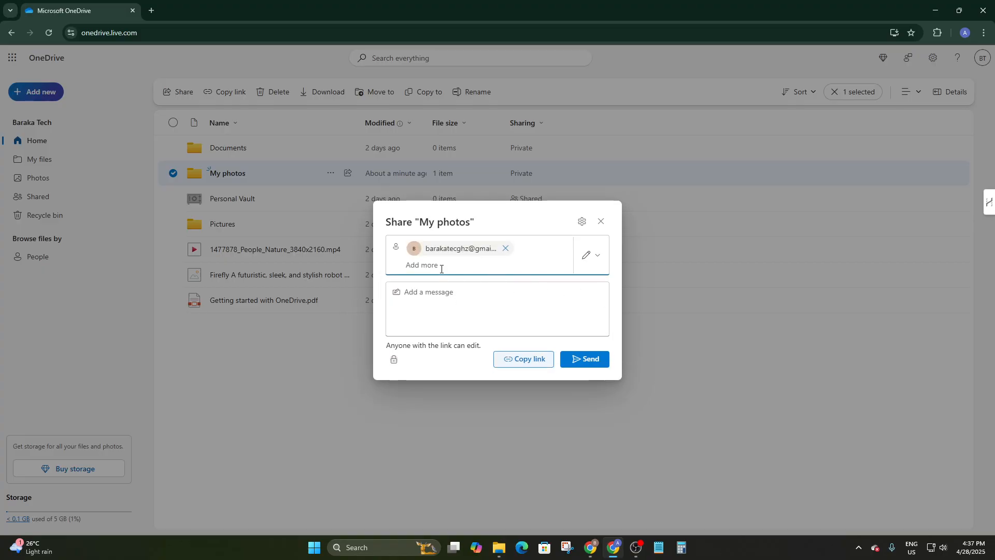
Set the recipient's permission to Can view, then focus the invitation message area.
left_click(587, 261)
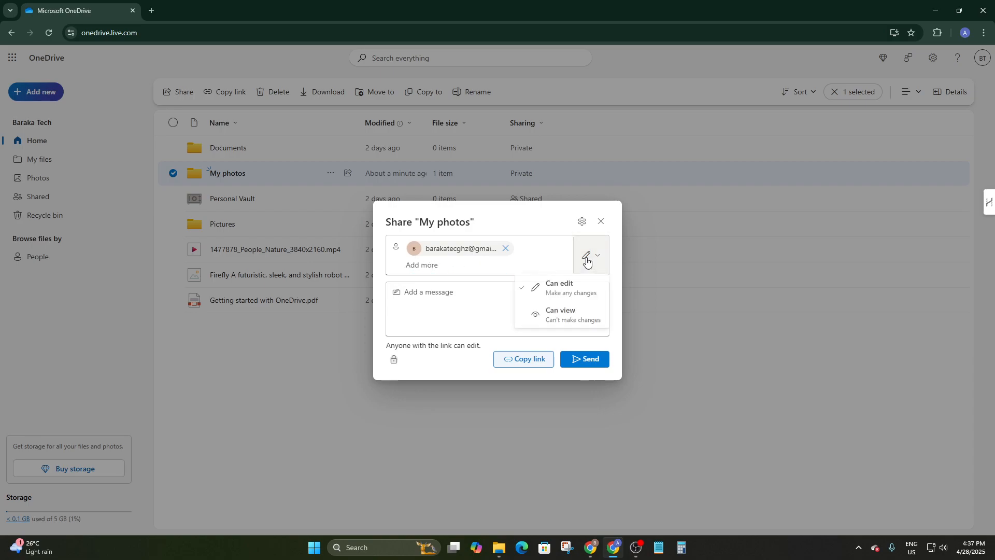
left_click(587, 261)
left_click(587, 261)
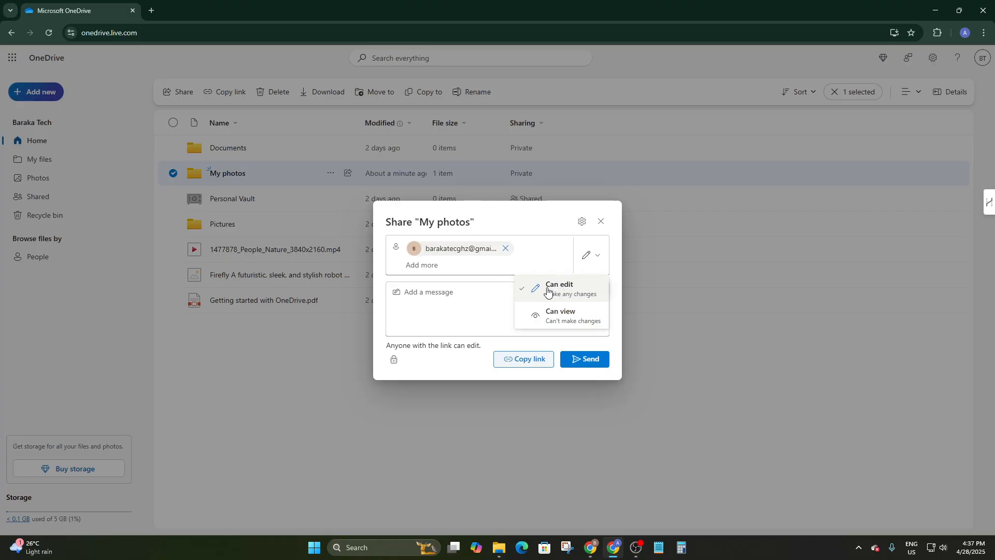
left_click(570, 313)
left_click(587, 261)
left_click(531, 310)
left_click(594, 253)
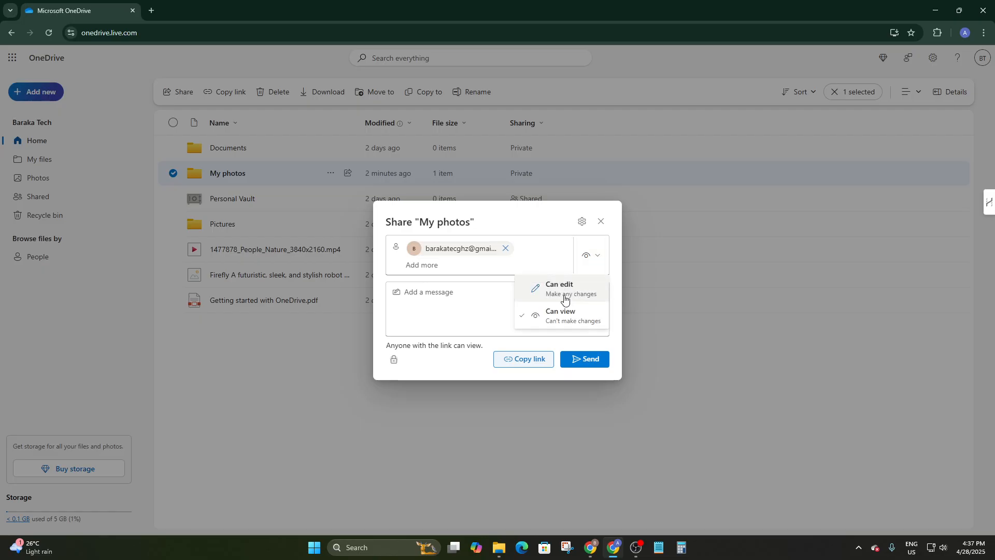
left_click(488, 314)
left_click(435, 293)
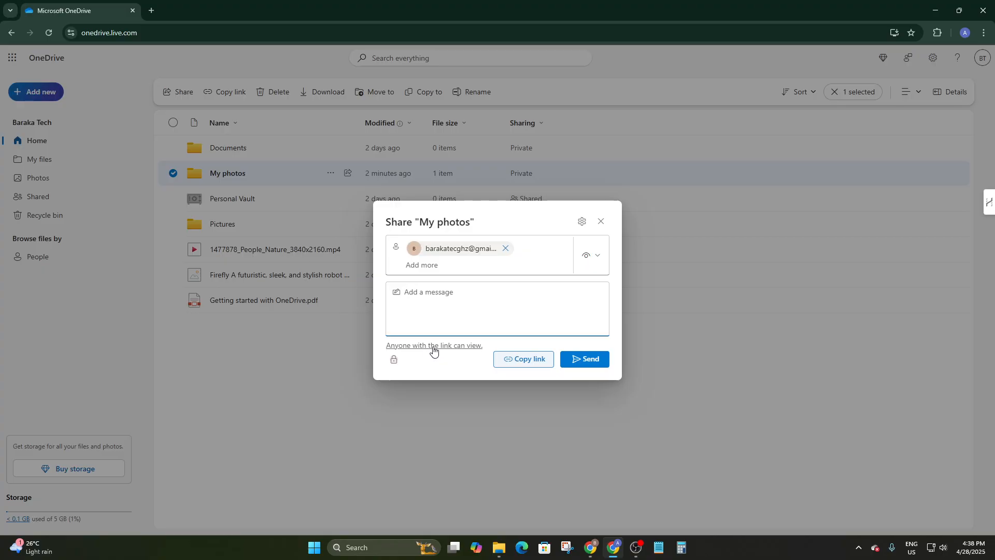
left_click(435, 348)
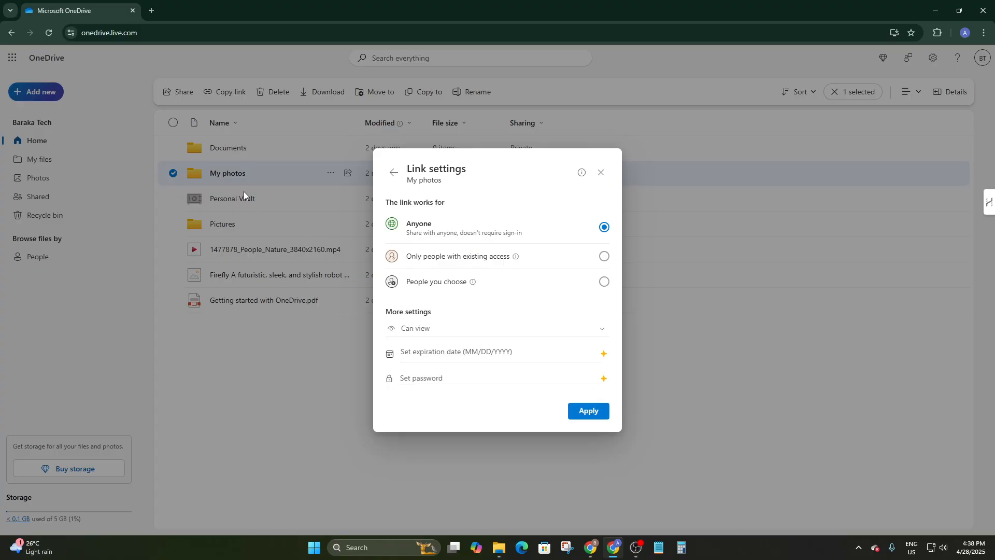
left_click(463, 256)
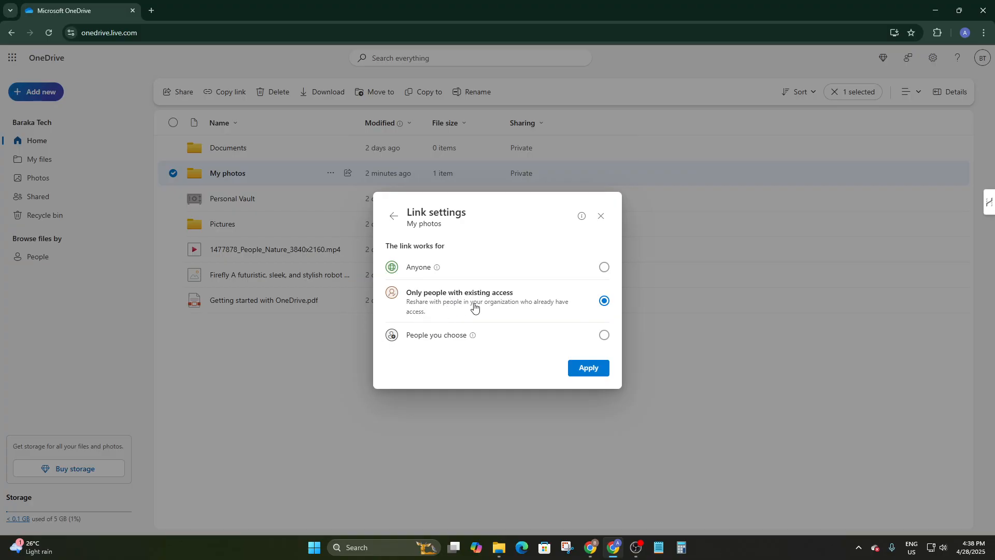
mouse_move(478, 339)
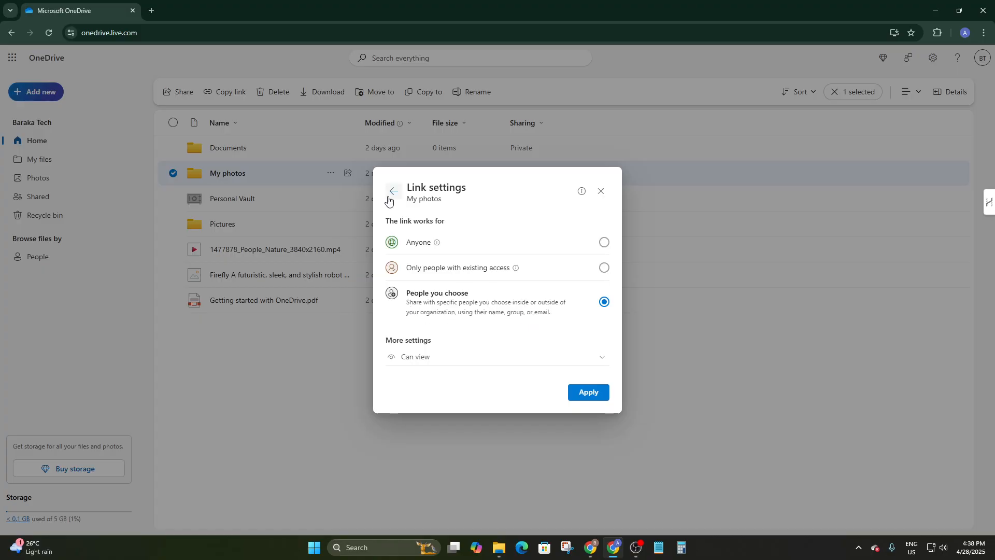
left_click(462, 364)
left_click(461, 366)
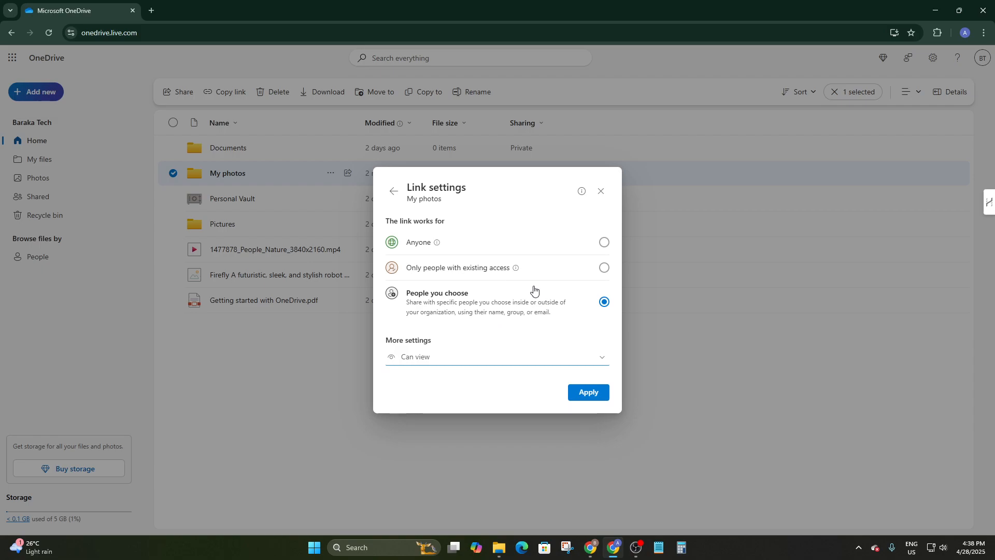
left_click(394, 190)
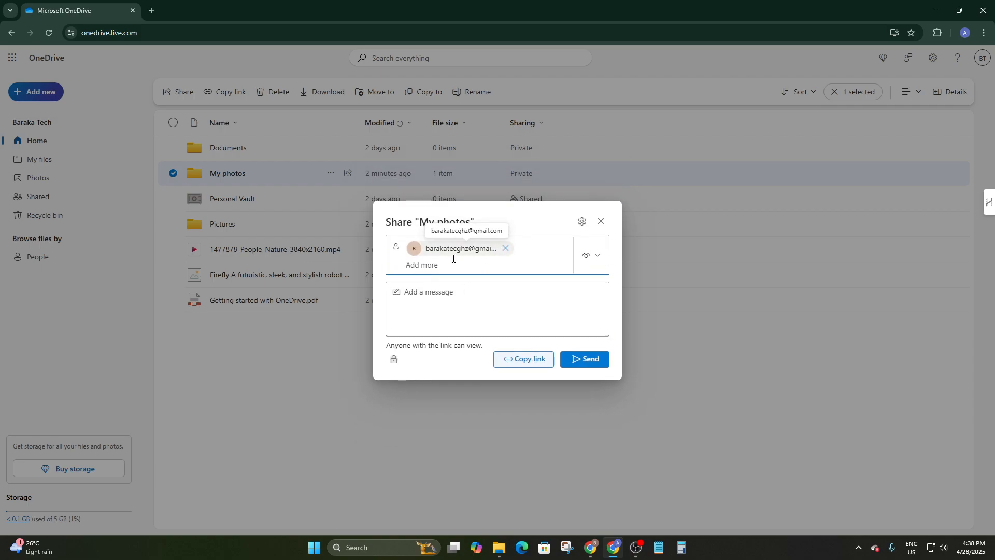
Apply the link settings after dismissing the premium expiry notice, copy the link, and close sharing.
left_click(582, 222)
left_click(442, 356)
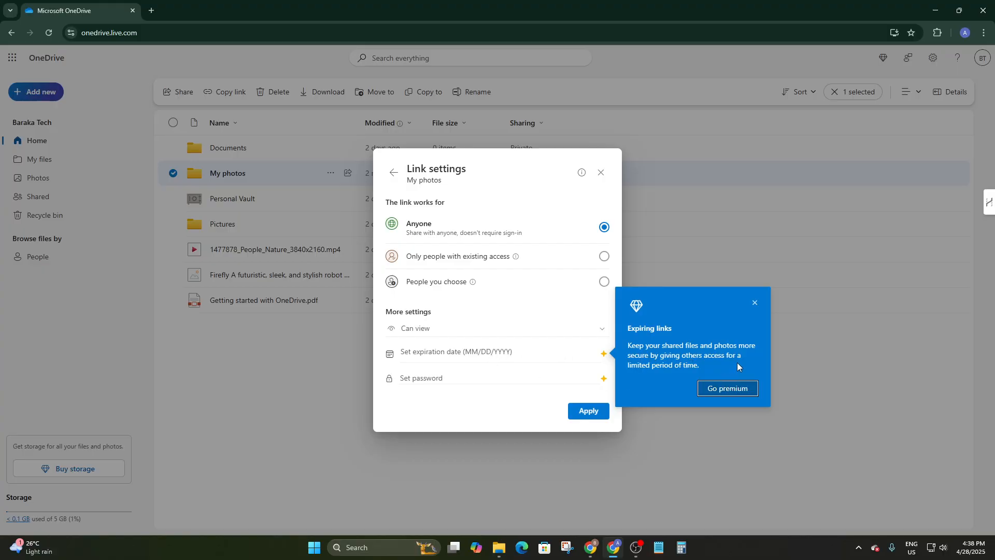
left_click(755, 303)
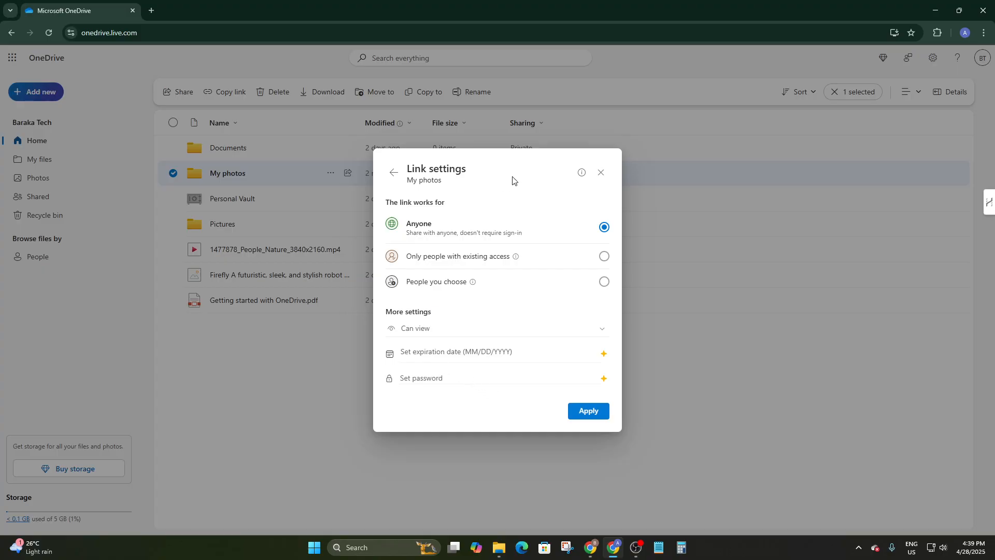
left_click(594, 414)
left_click(521, 358)
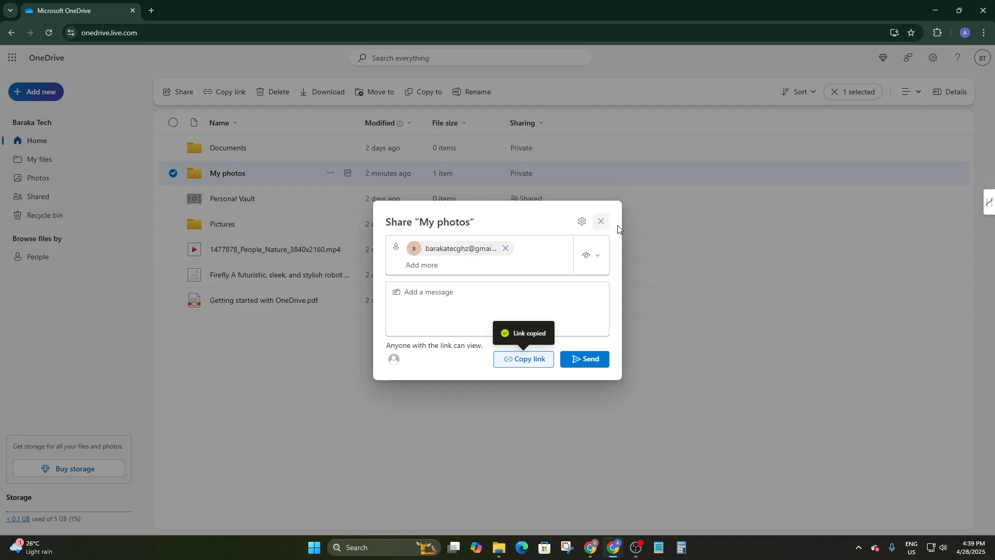
left_click(601, 221)
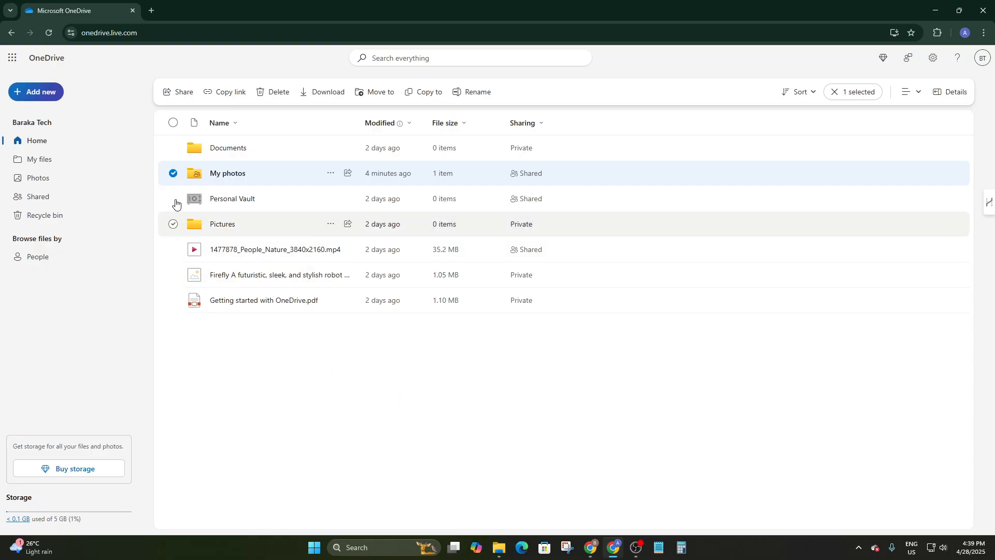
left_click(331, 173)
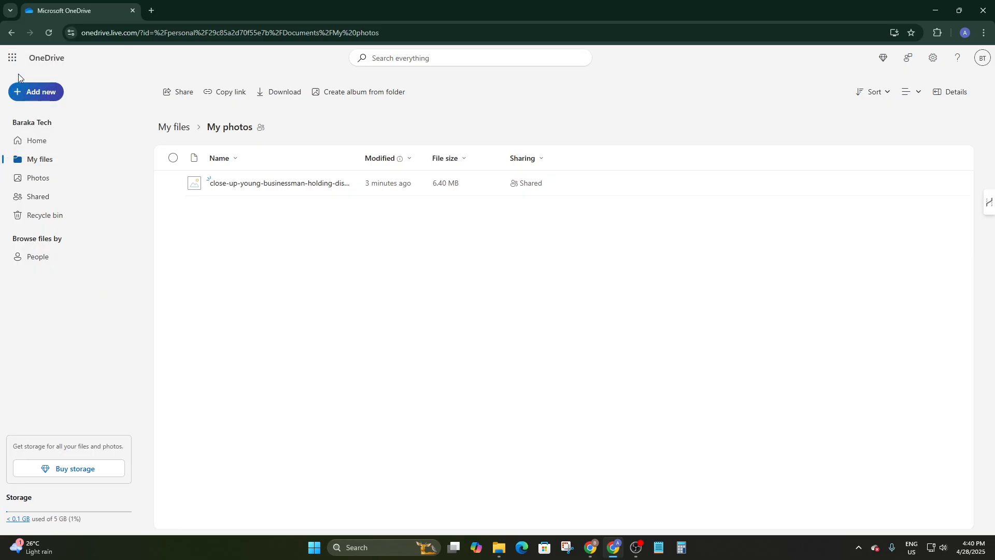
left_click(11, 32)
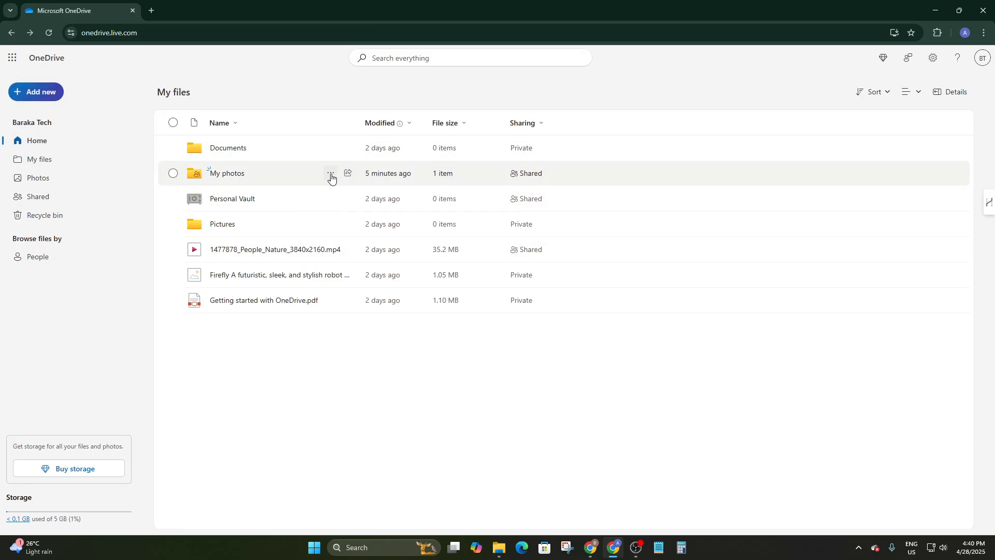
left_click(331, 177)
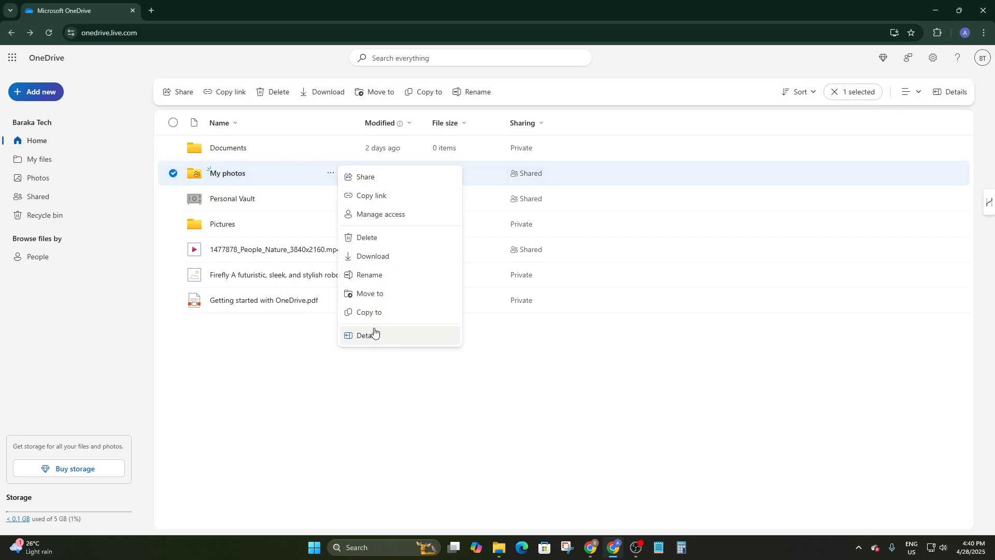
left_click(299, 182)
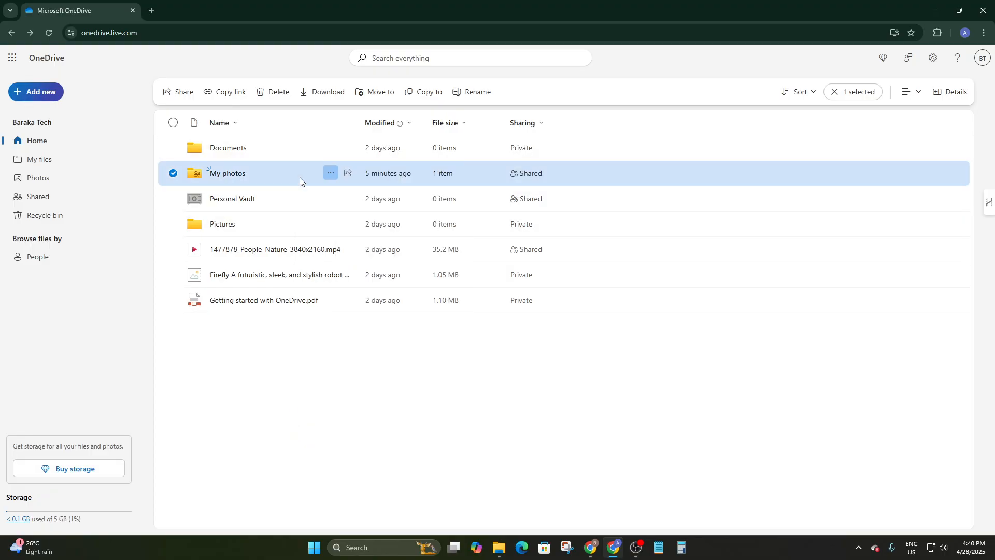
right_click(300, 181)
right_click(306, 174)
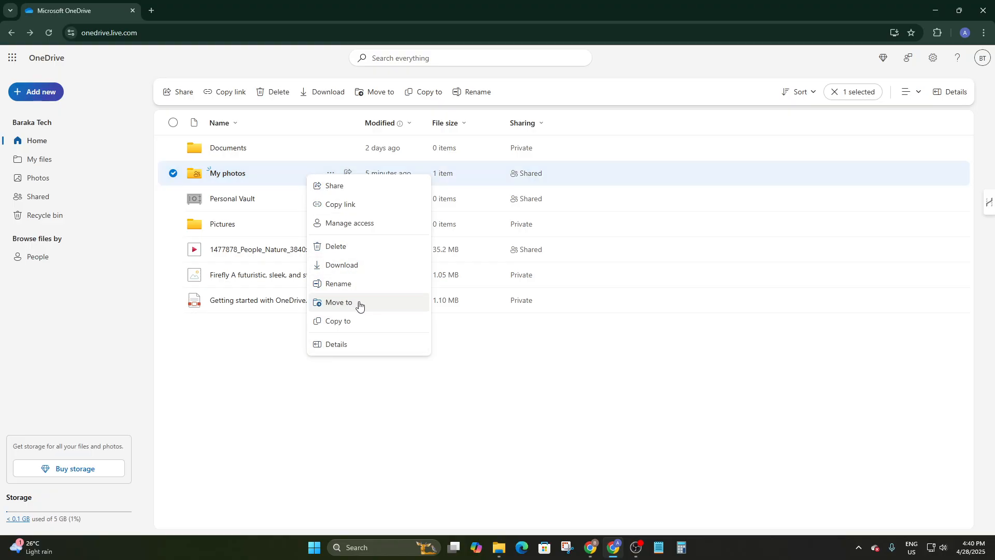
left_click(335, 353)
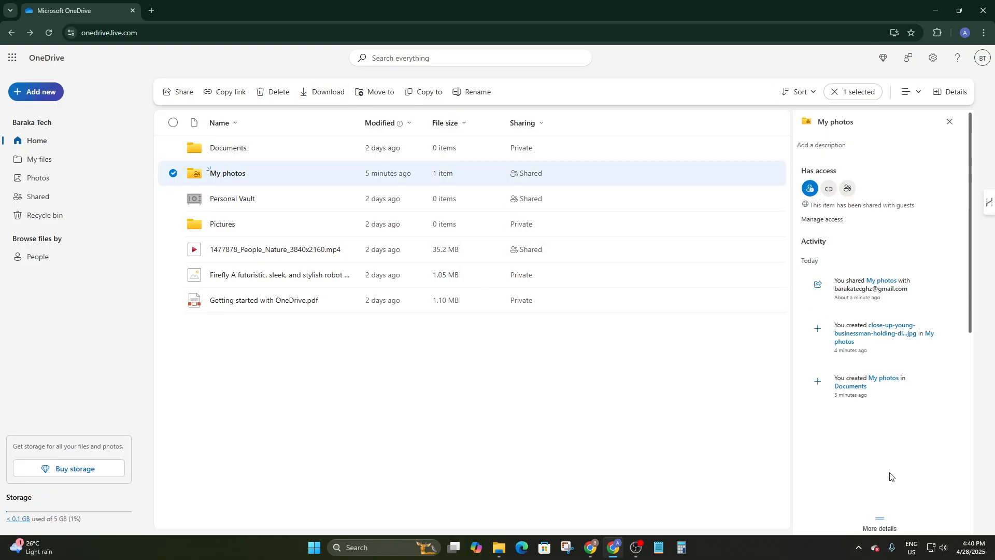
scroll(890, 469, "down", 3)
scroll(887, 414, "up", 3)
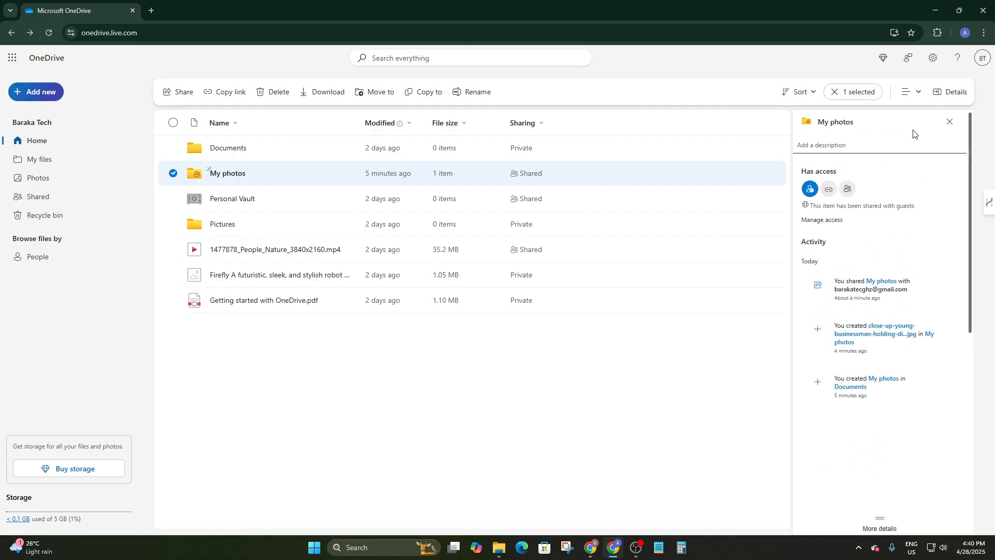
left_click(949, 122)
left_click(276, 435)
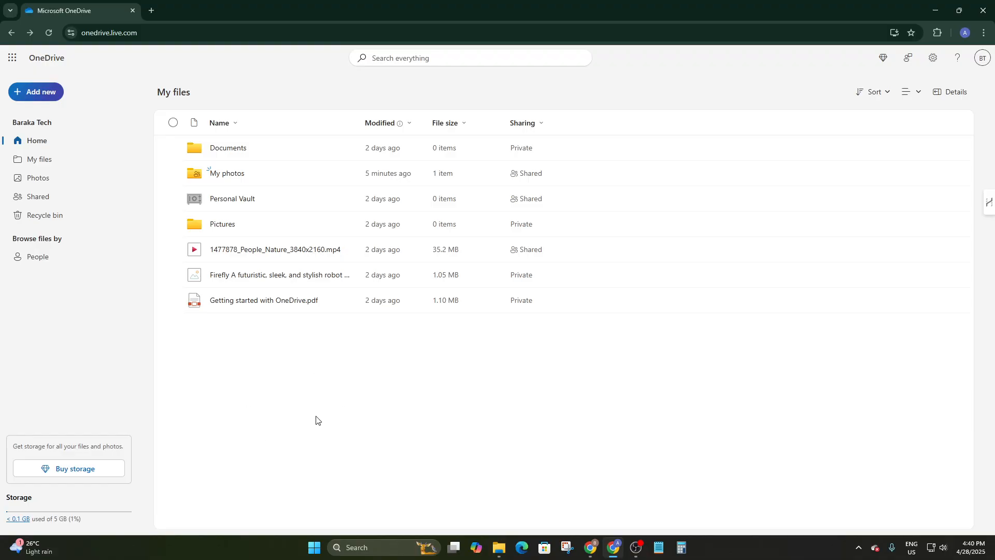
In the local OneDrive folder, set the Getting started with OneDrive PDF to Always keep on this device.
left_click(498, 548)
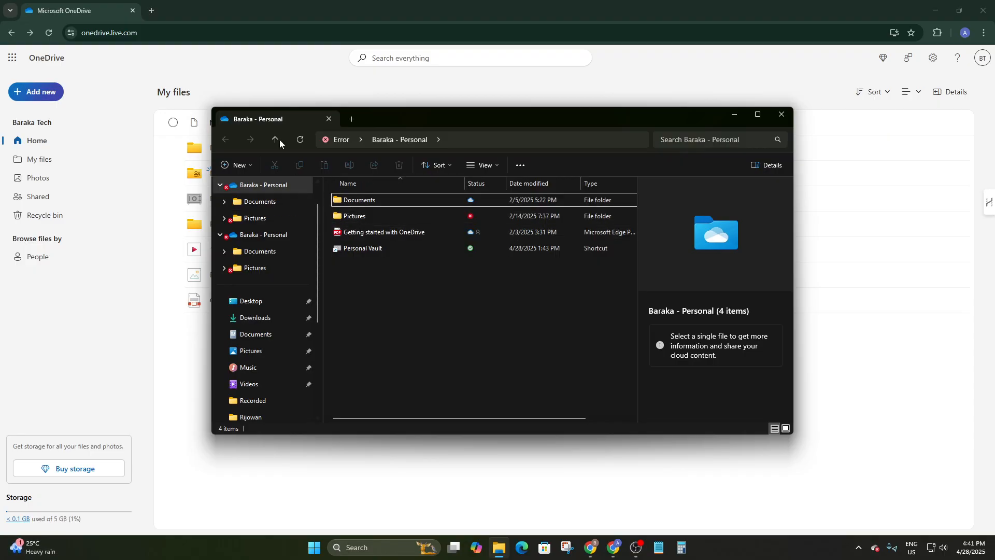
left_click(375, 229)
right_click(376, 229)
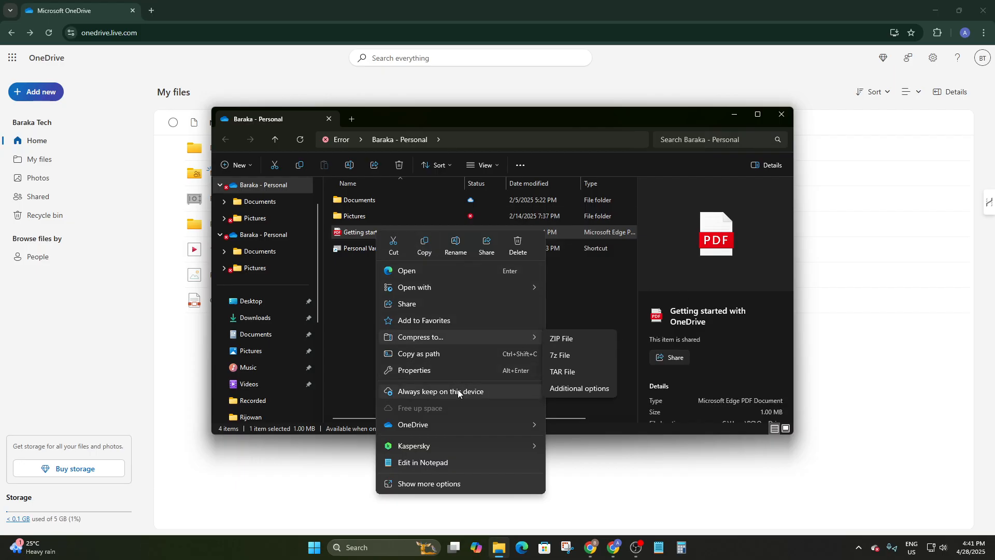
left_click(427, 391)
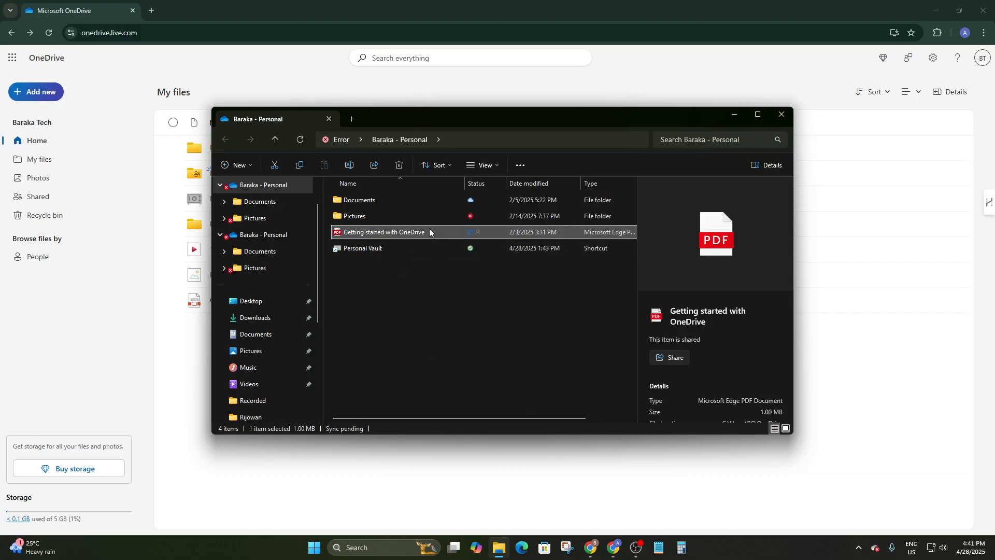
Reopen the Getting started PDF's context menu to check its availability state.
right_click(429, 231)
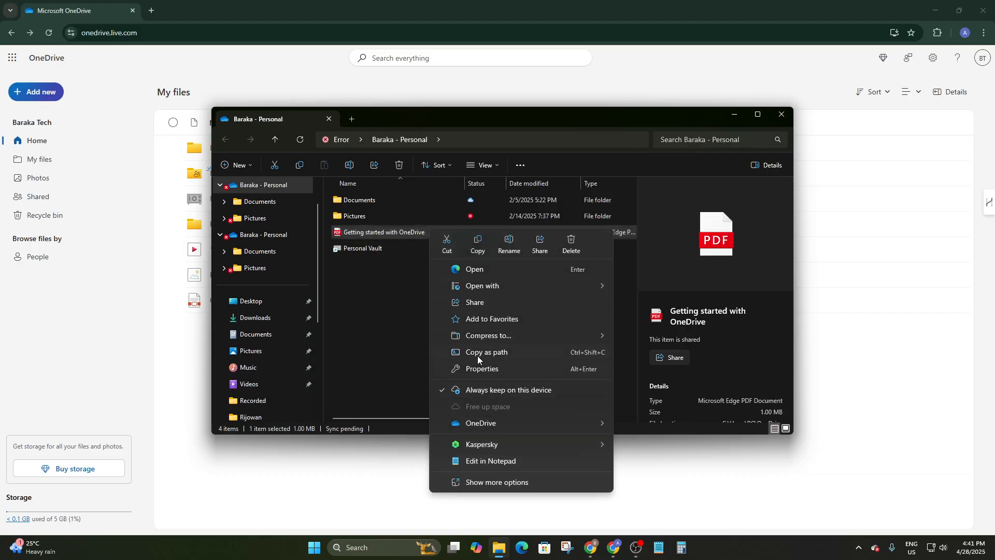
left_click(401, 325)
left_click(401, 325)
right_click(414, 232)
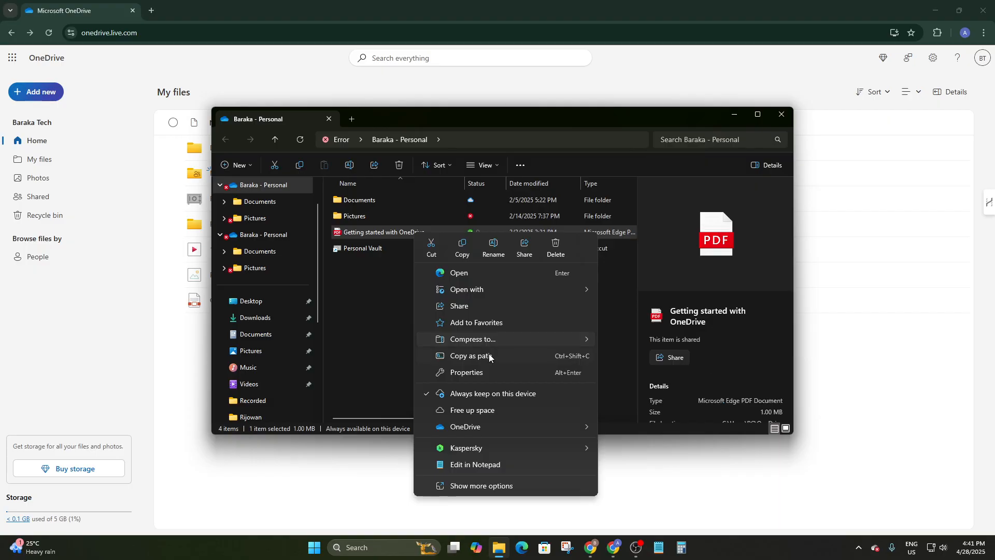
left_click(392, 377)
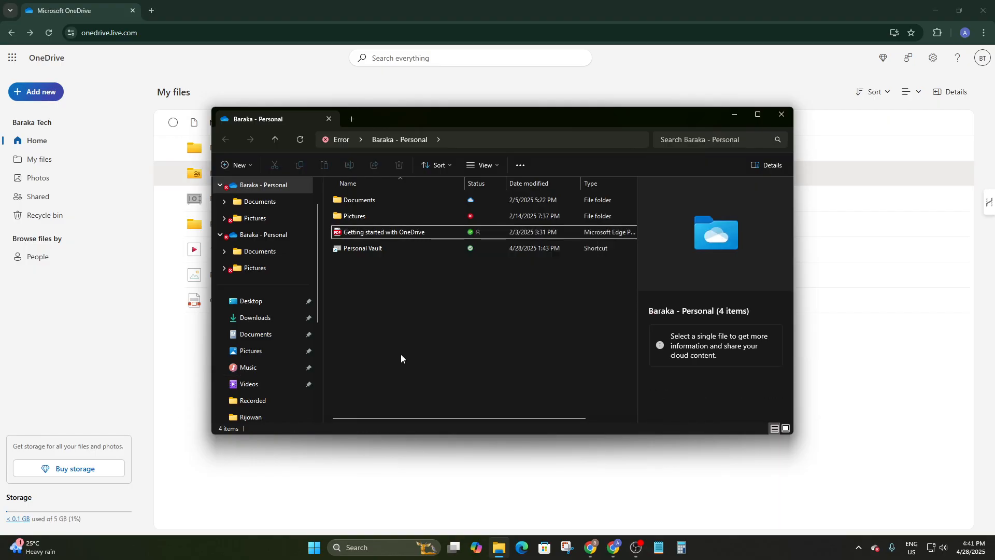
right_click(384, 232)
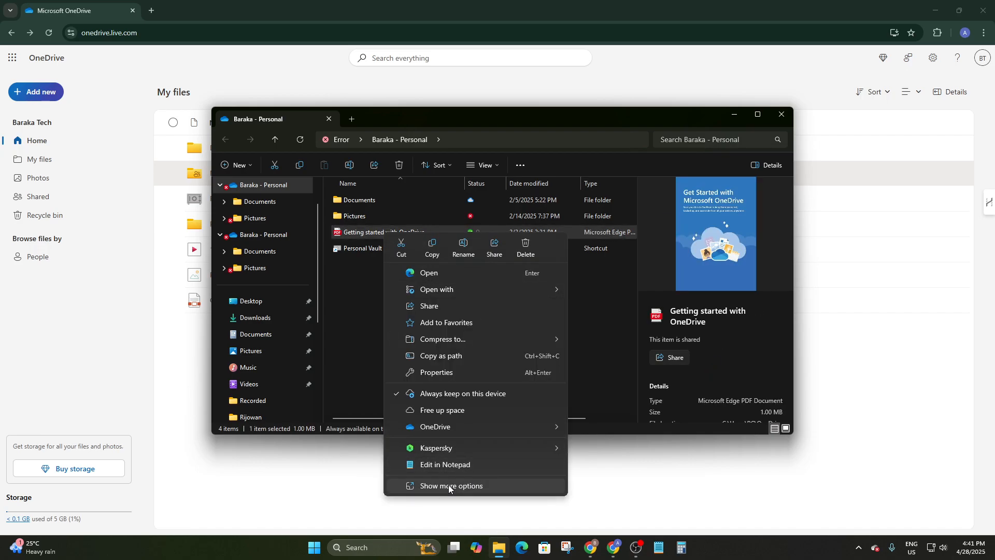
left_click(433, 487)
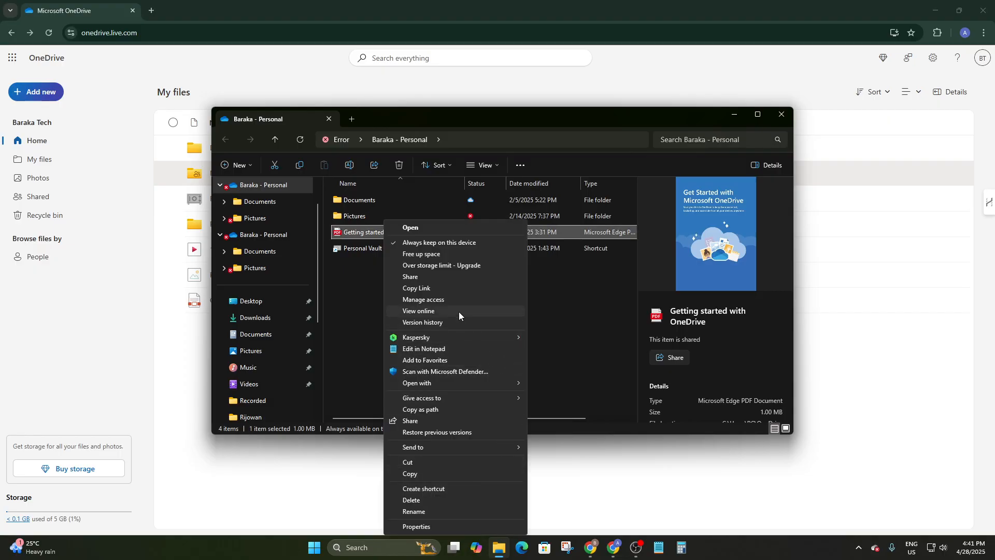
left_click(430, 325)
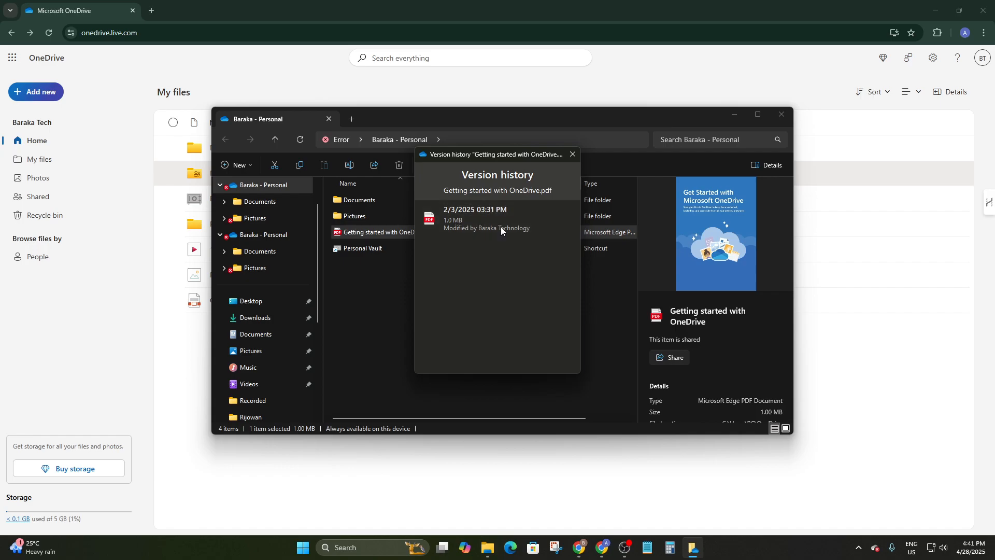
left_click(573, 154)
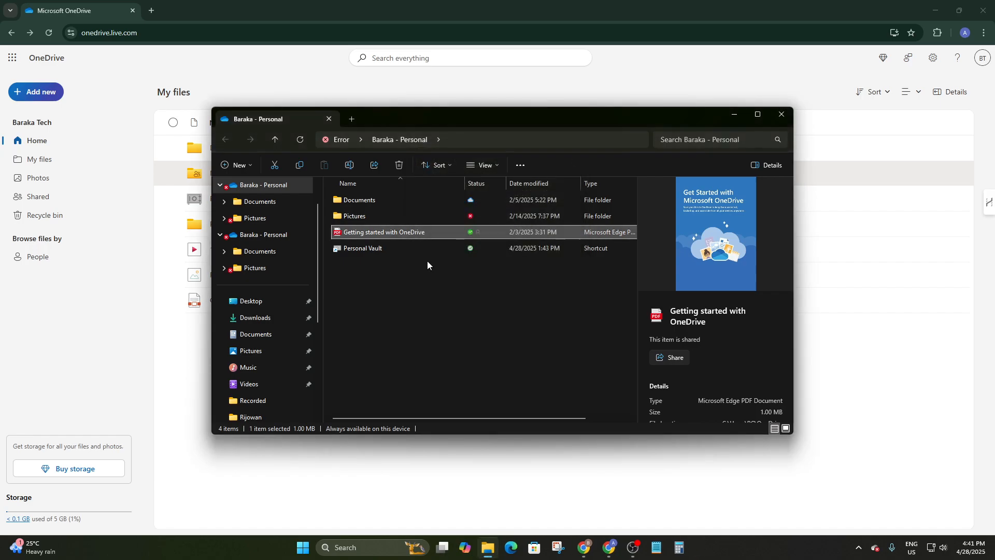
left_click(376, 247)
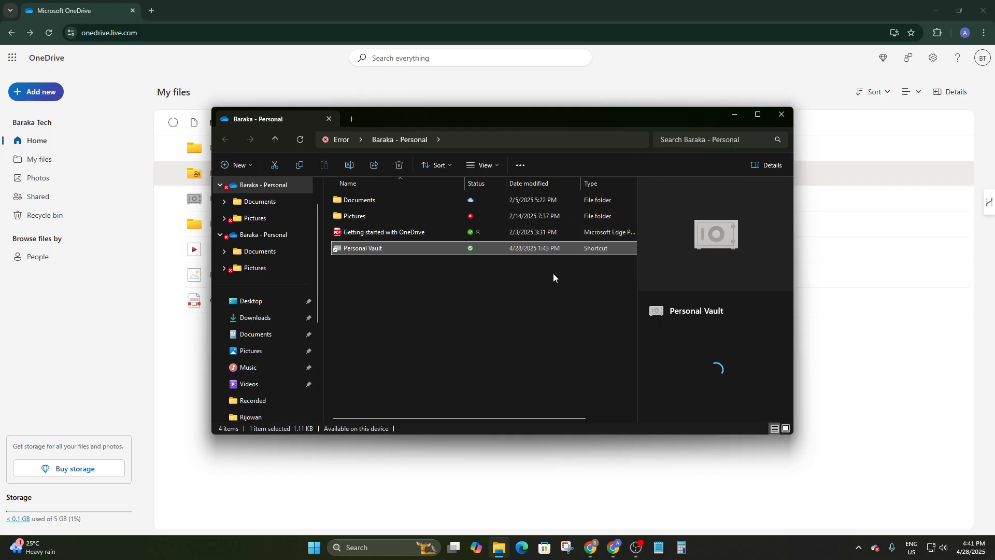
Minimize File Explorer, select then deselect Personal Vault, and close the Please sign in dialog.
left_click(735, 120)
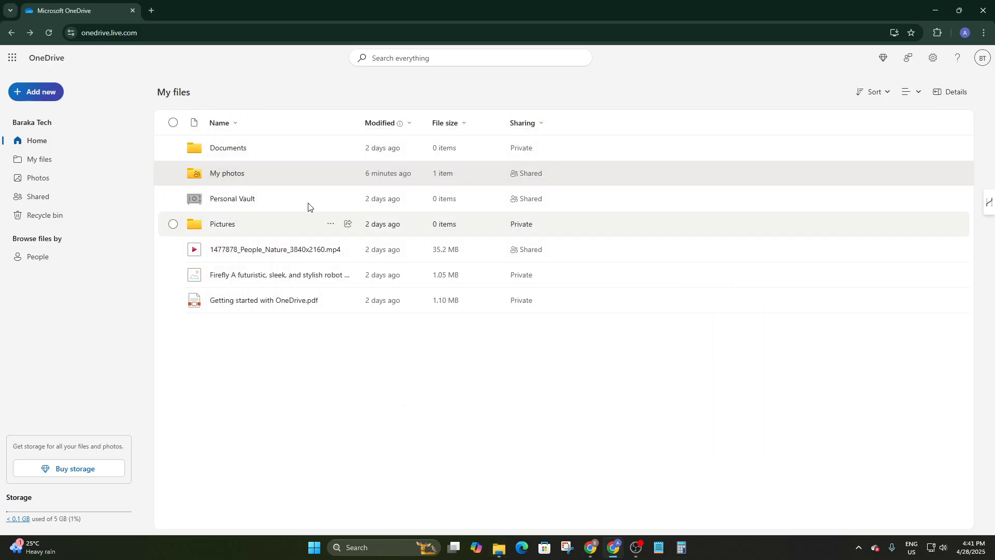
left_click(289, 203)
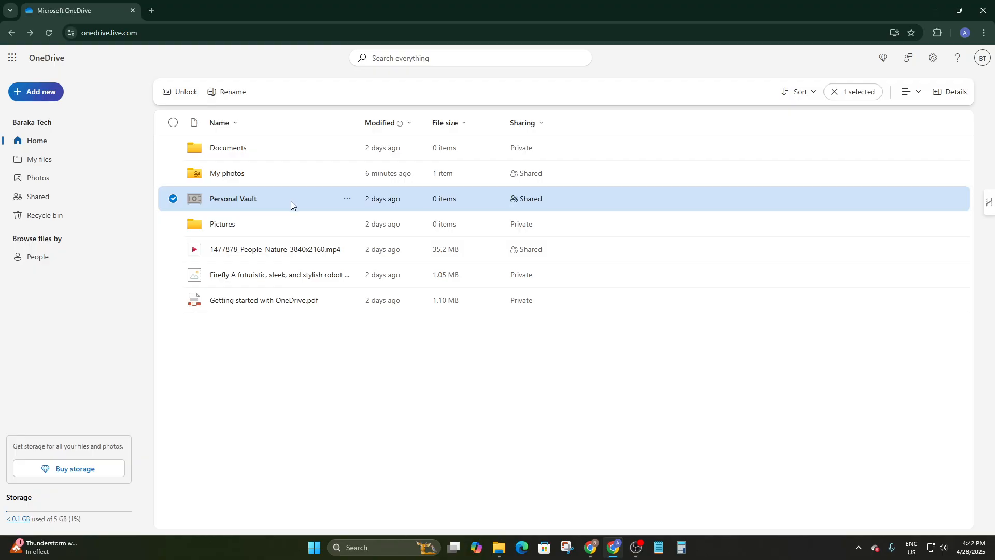
left_click(334, 431)
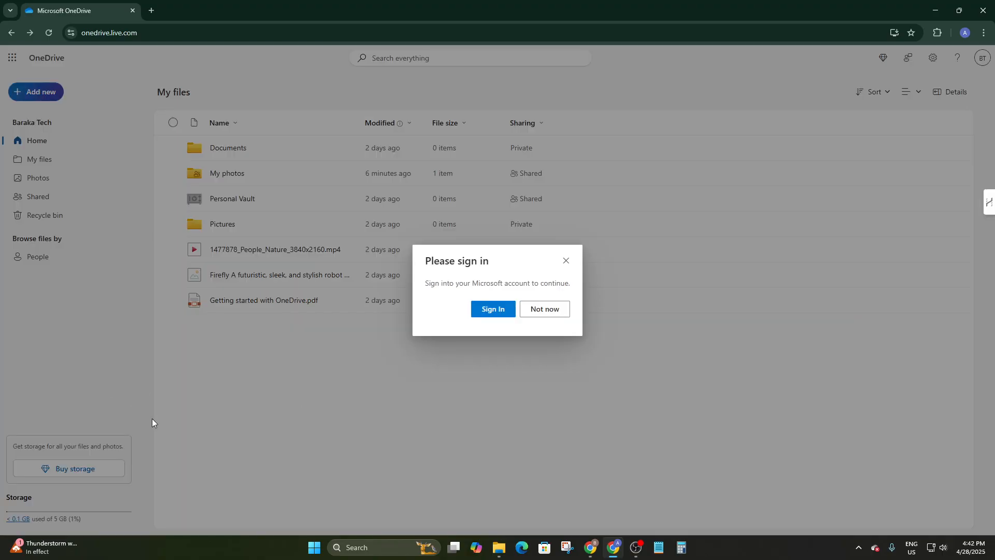
left_click(565, 261)
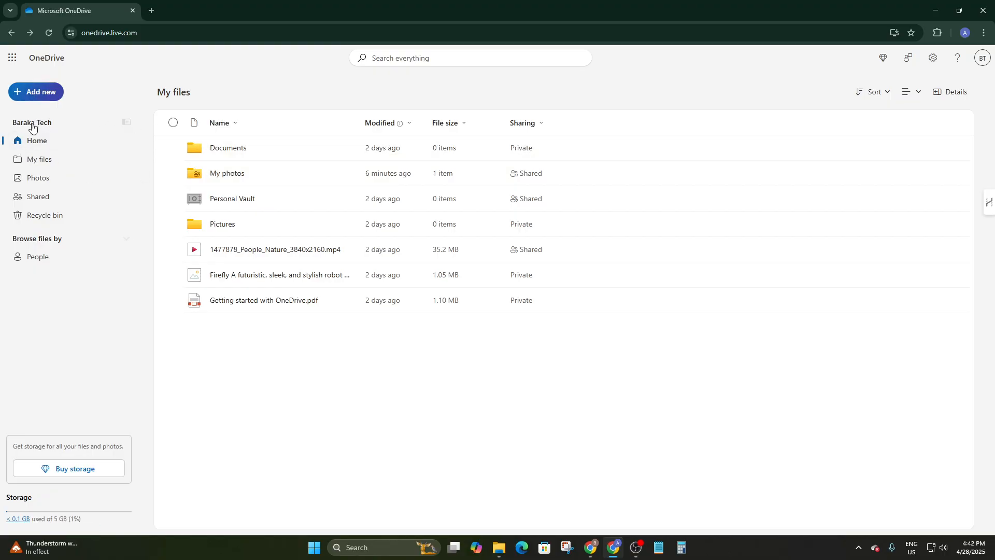
Browse Photos and Shared, then open the Recycle bin holding the deleted businessman photo.
left_click(38, 179)
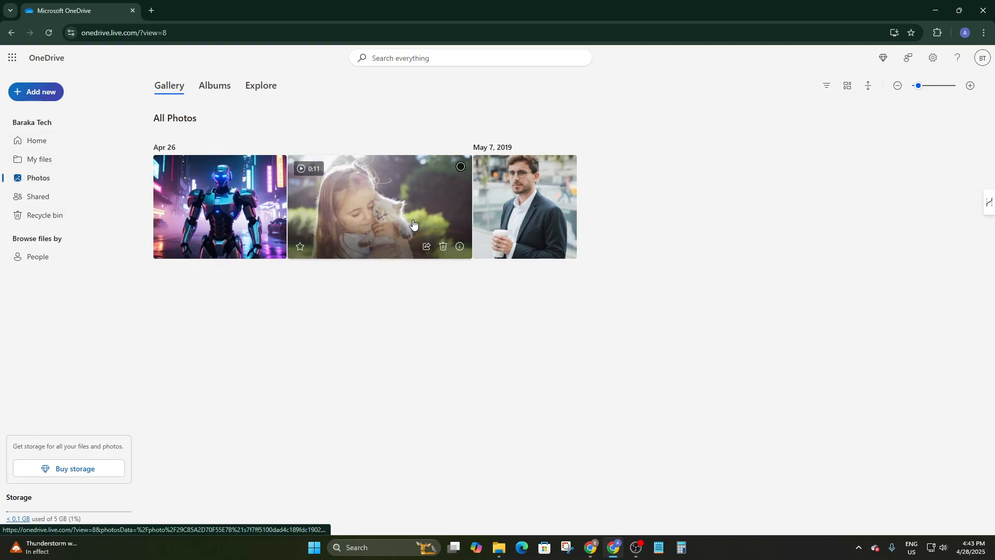
left_click(21, 199)
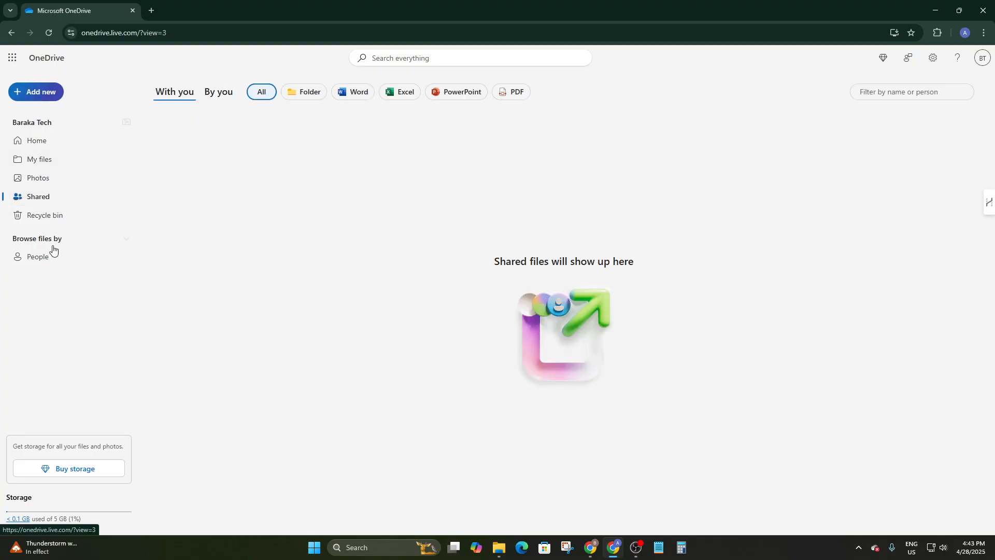
left_click(38, 222)
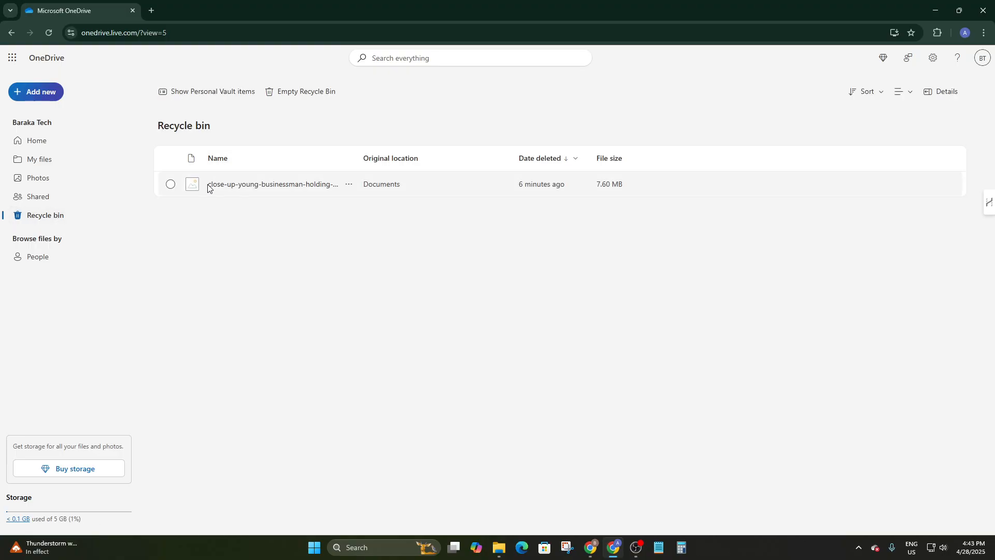
Permanently delete the 7.60 MB close-up businessman image from the Recycle bin.
left_click(172, 184)
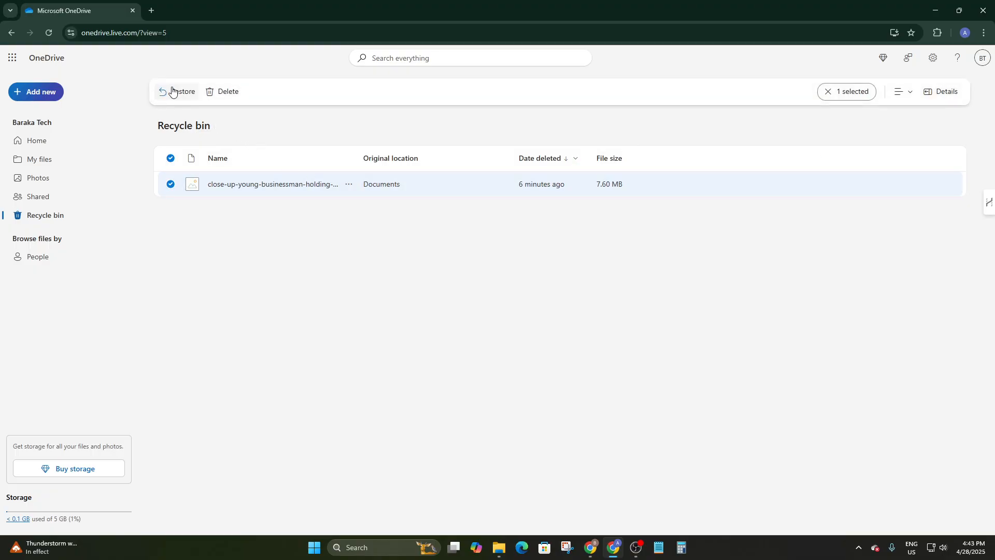
left_click(220, 98)
left_click(526, 330)
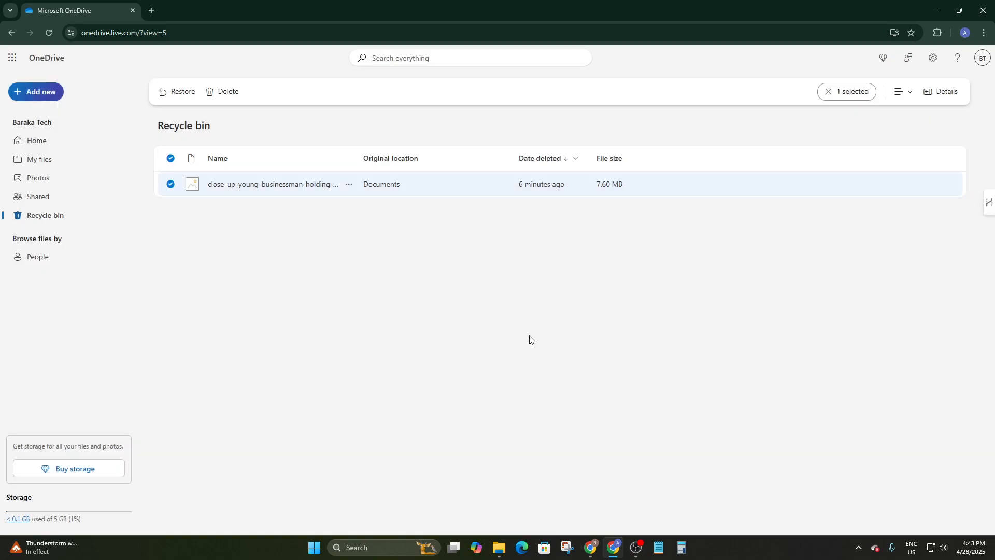